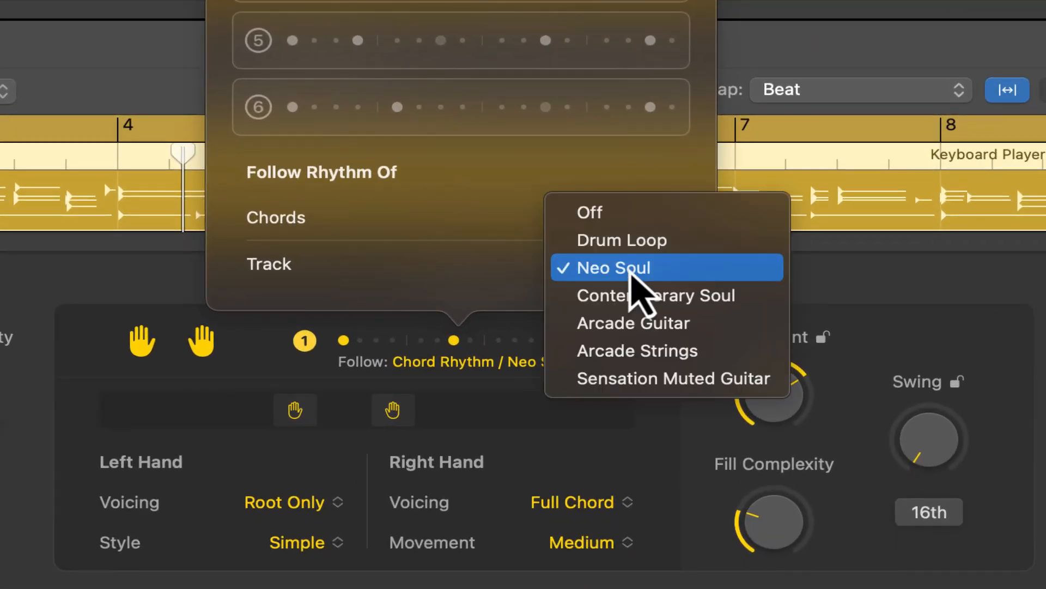
- Set the keyboard player to follow the rhythm of the Drum Loop track
click(651, 242)
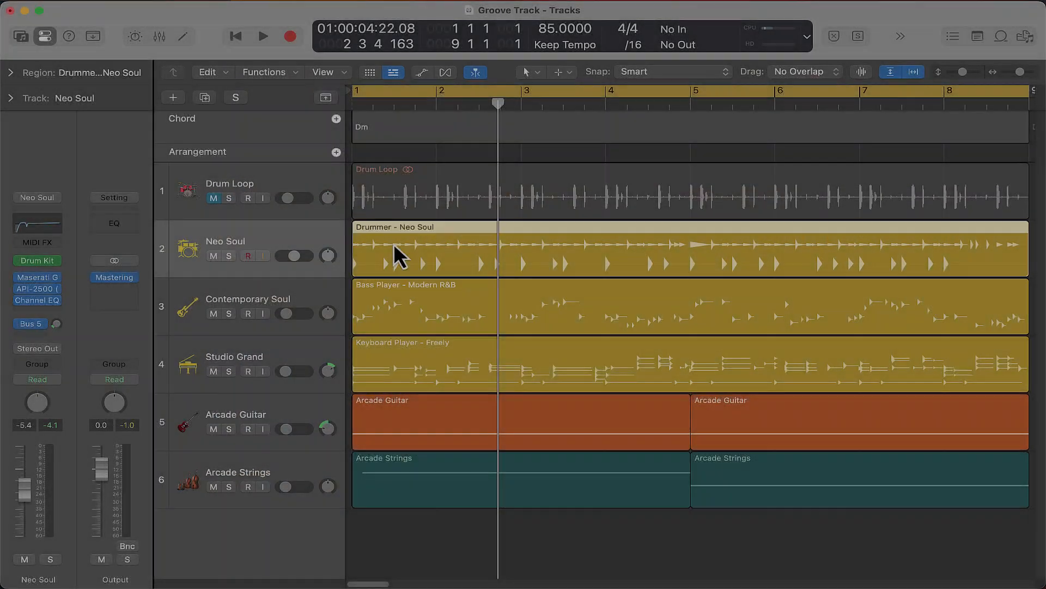
- Review the Drummer, Bass Player and Keyboard Player regions in the Session Player editor, and select the Arcade Guitar and Arcade Strings tracks
click(394, 243)
double_click(393, 243)
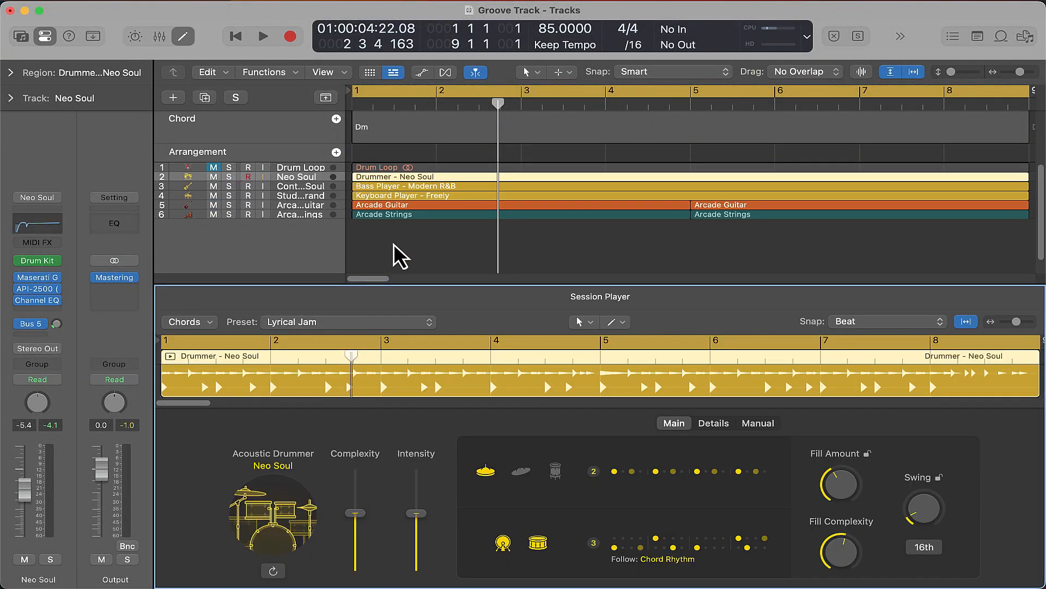
click(411, 189)
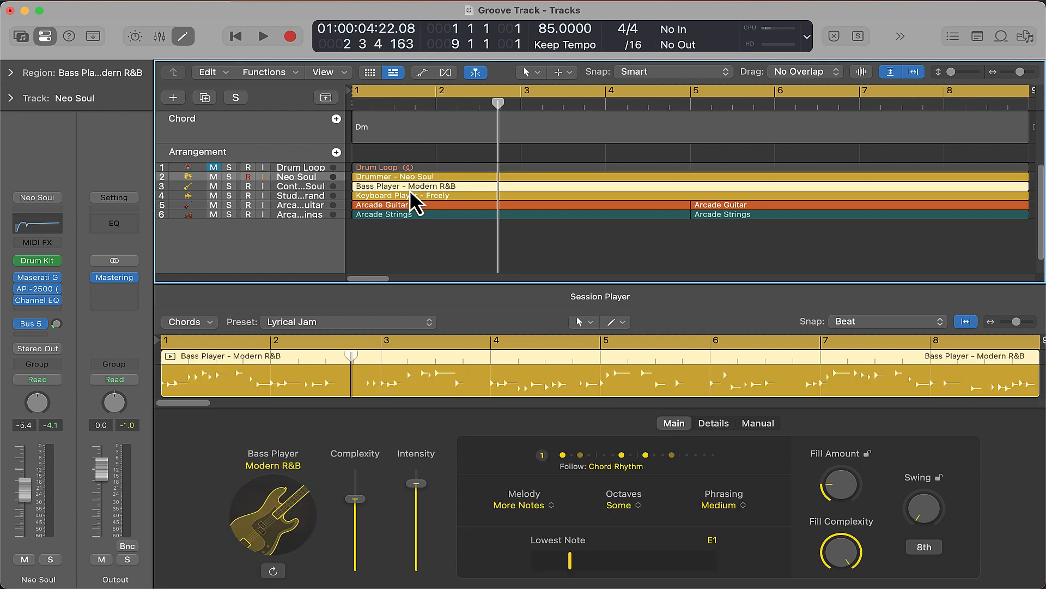
click(404, 196)
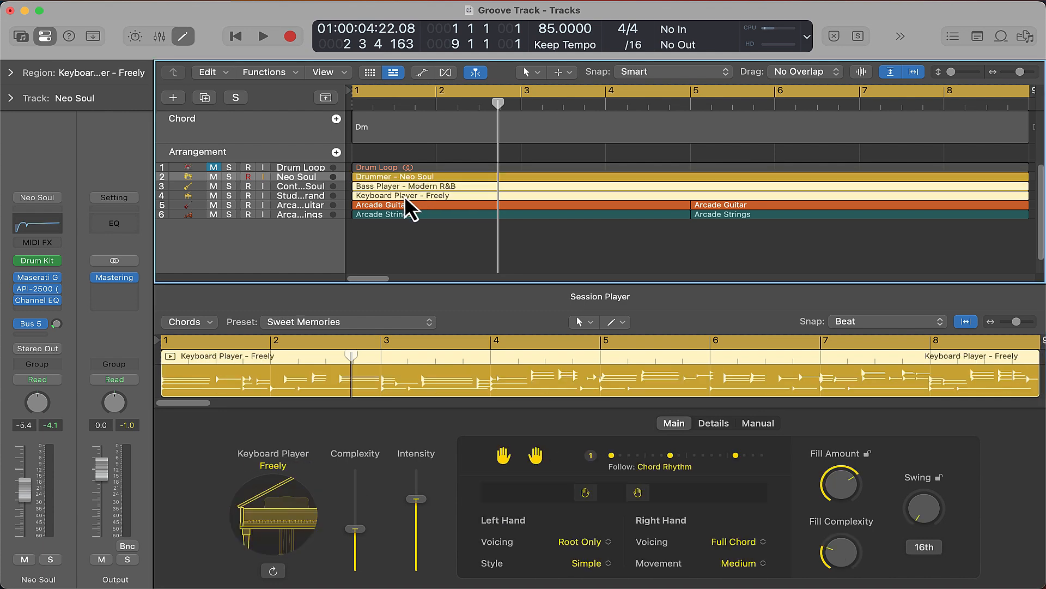
click(299, 214)
click(302, 289)
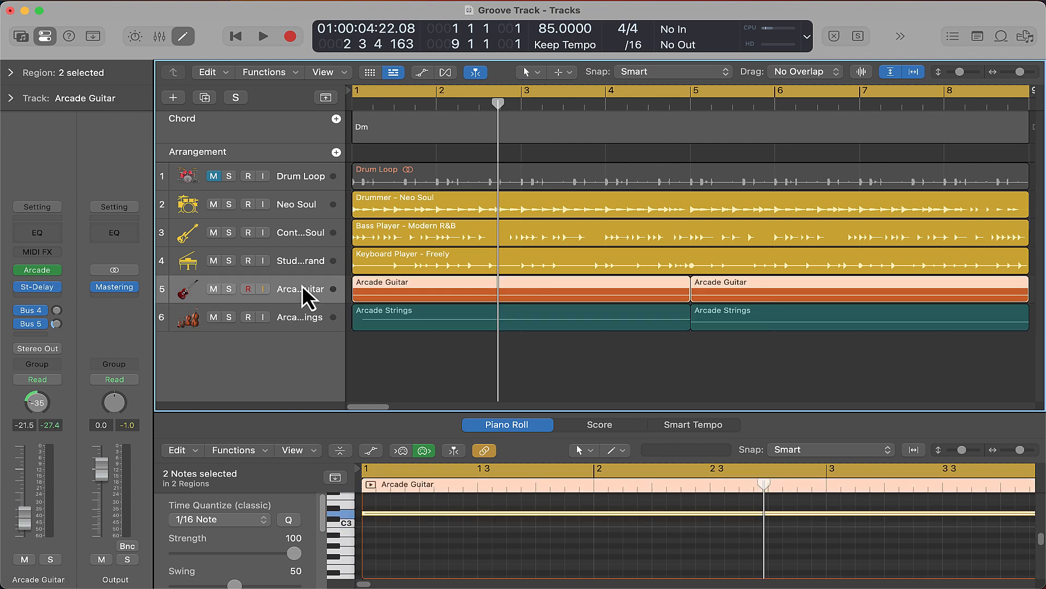
click(303, 319)
- Open the Dm chord's settings and check its scale options, keeping Natural Minor (Aeolian)
double_click(424, 136)
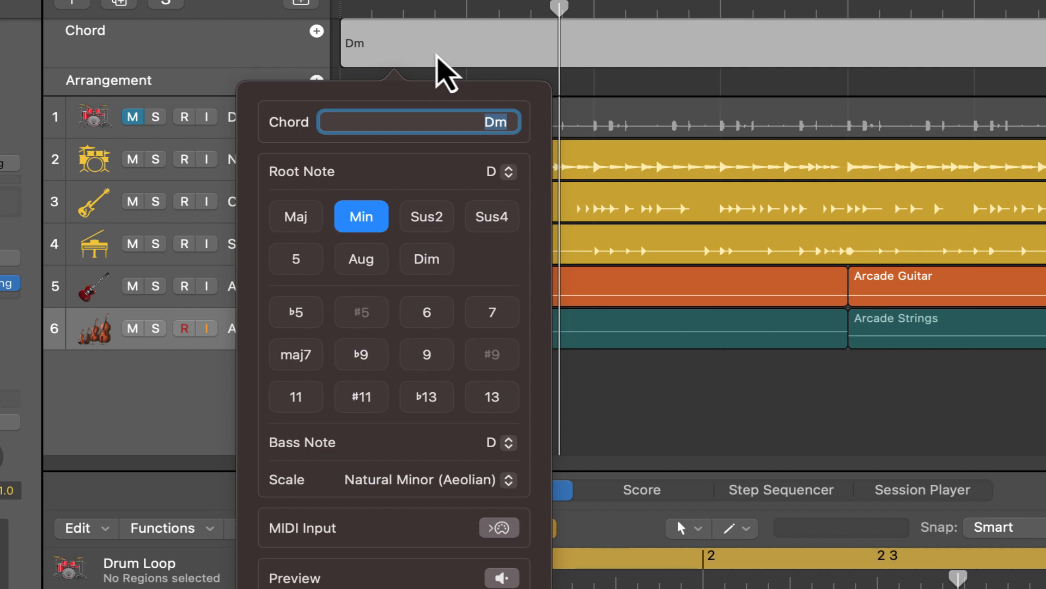
click(394, 483)
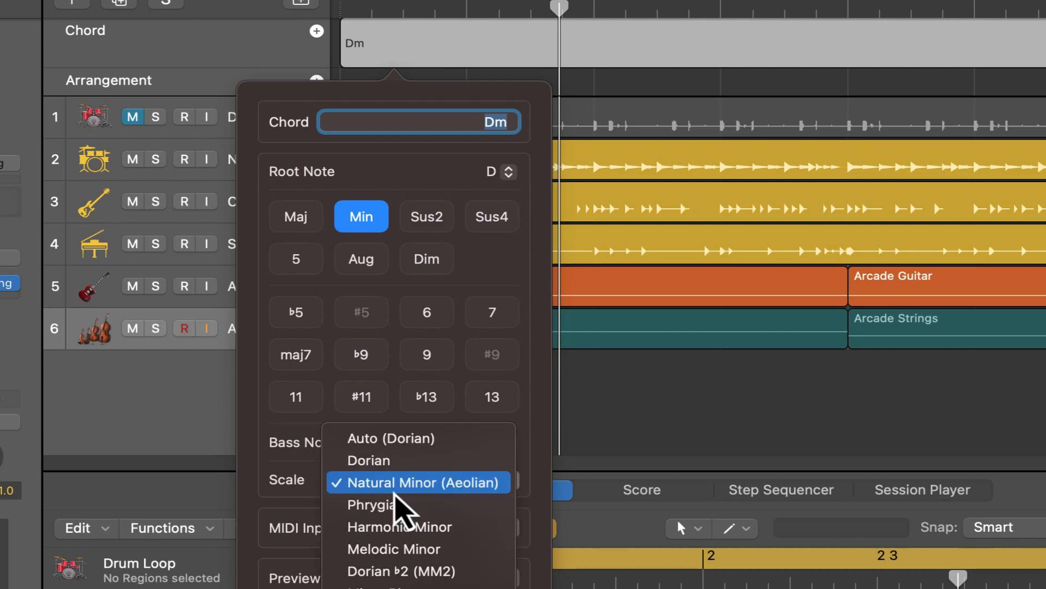
click(395, 494)
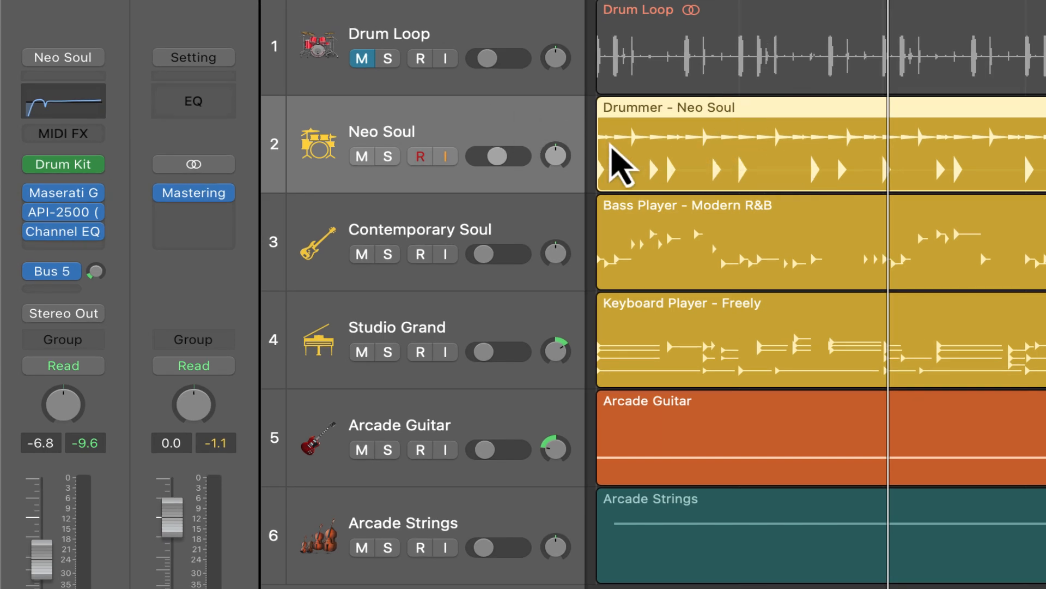
- Solo the Neo Soul drummer track and play it back
click(388, 156)
key(space)
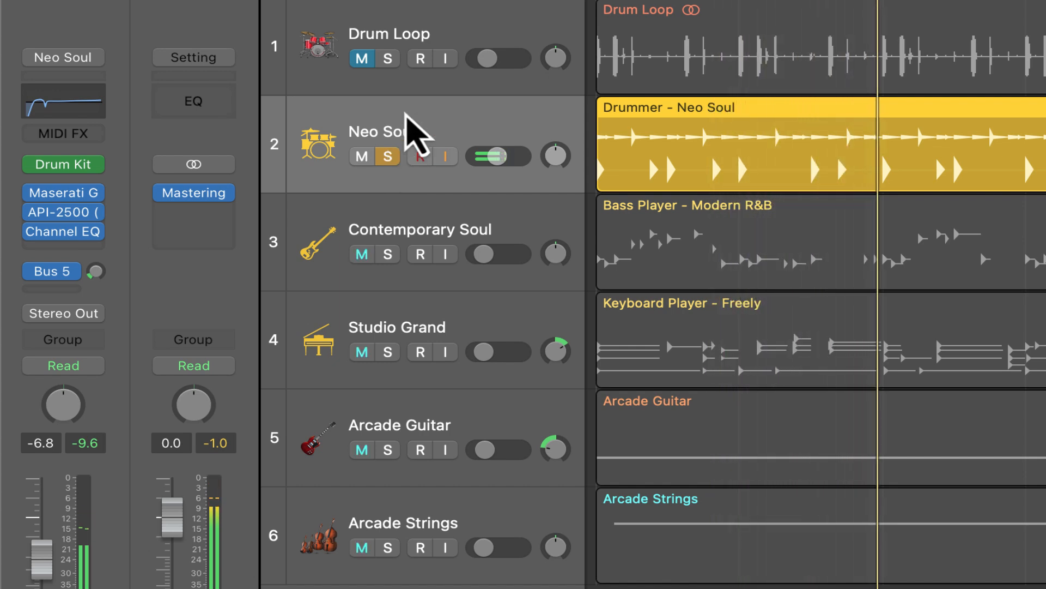
- Solo the Drum Loop track instead of Neo Soul and play it to compare the feel of the two drum parts
click(443, 24)
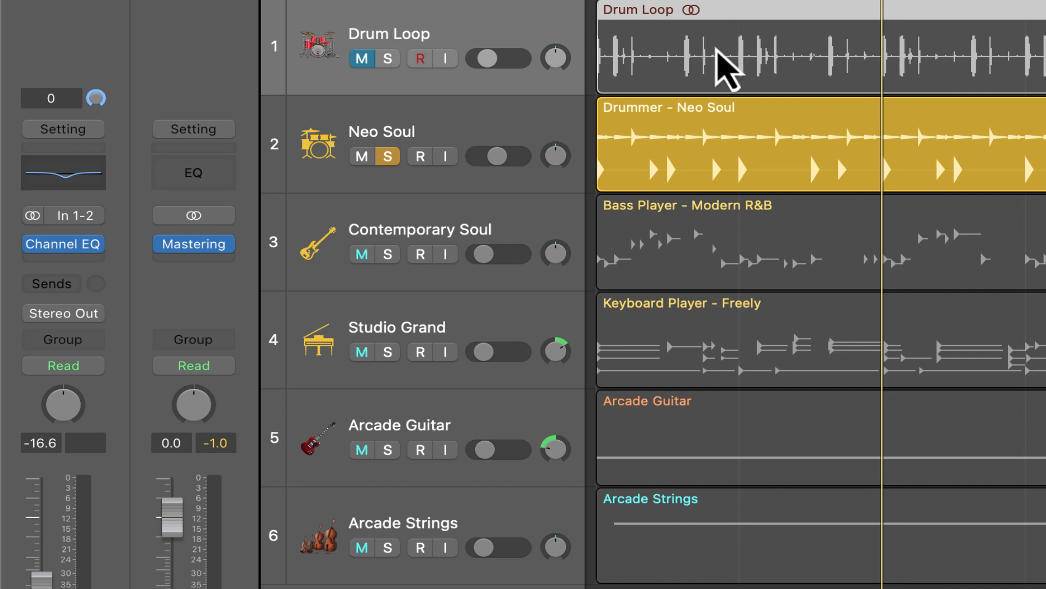
click(387, 58)
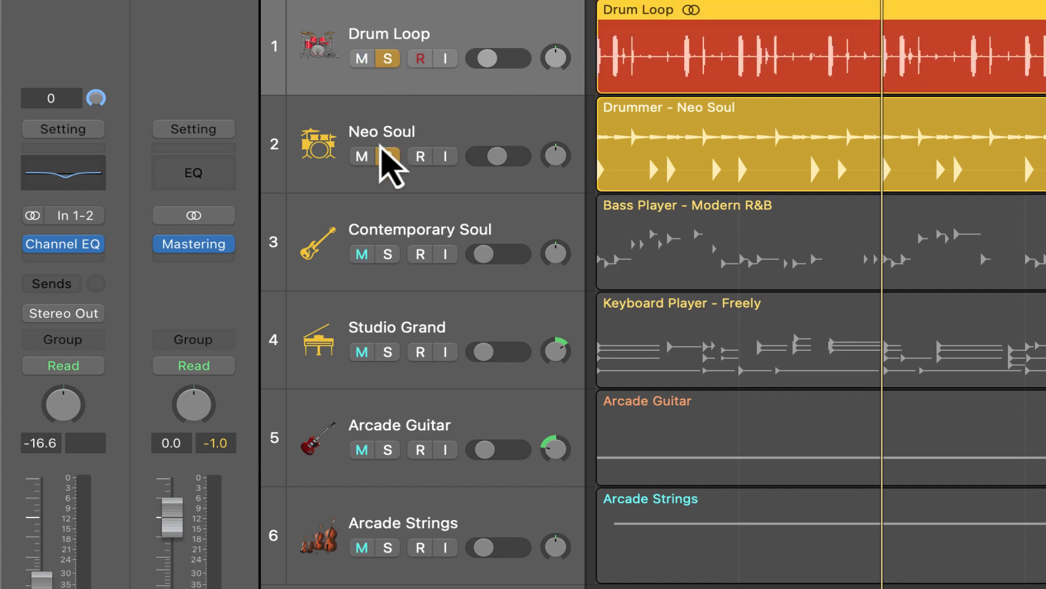
click(387, 156)
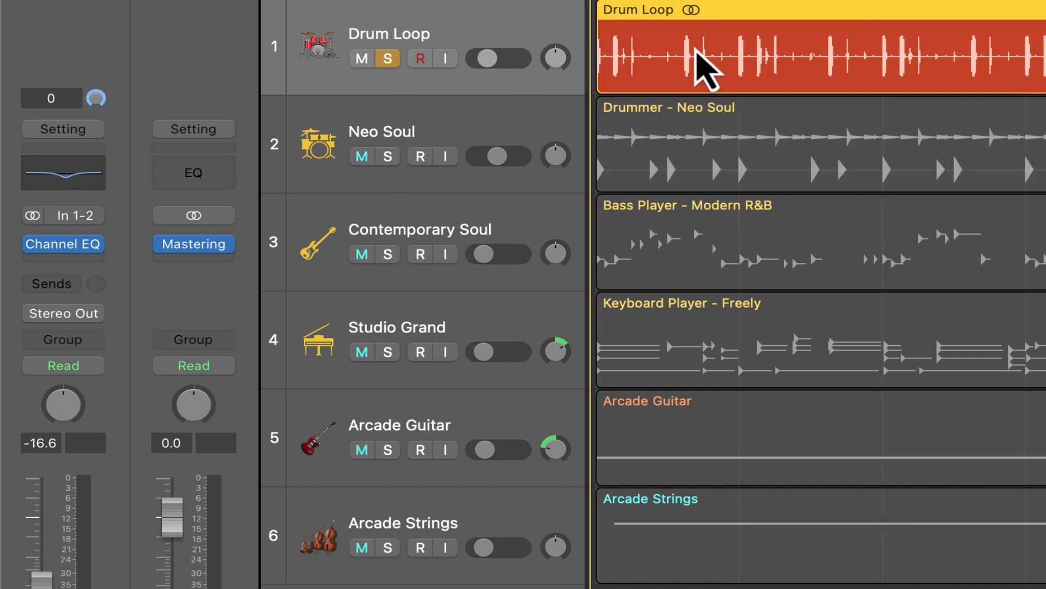
key(space)
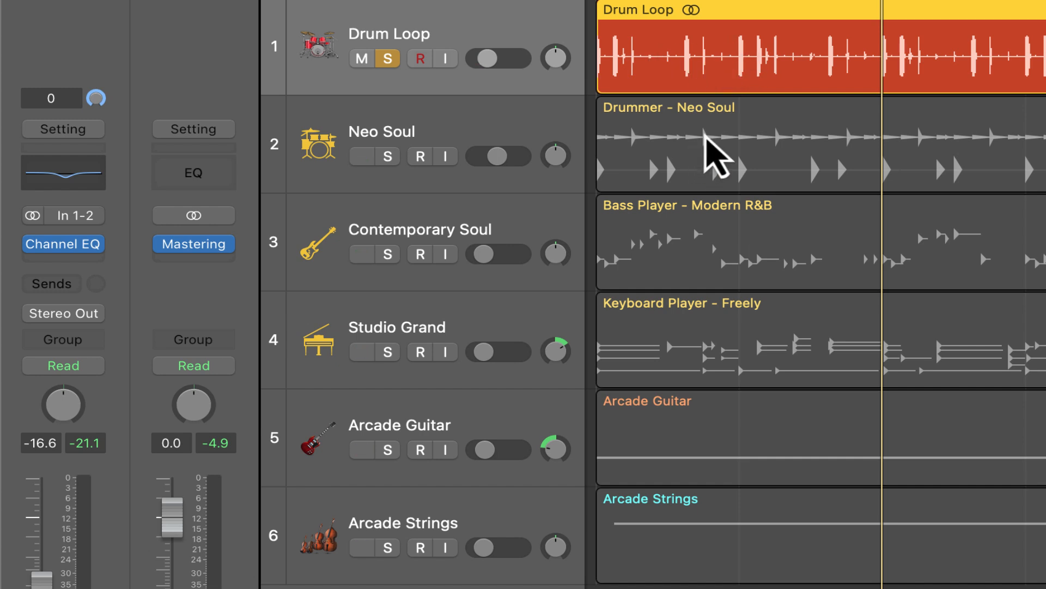
click(716, 159)
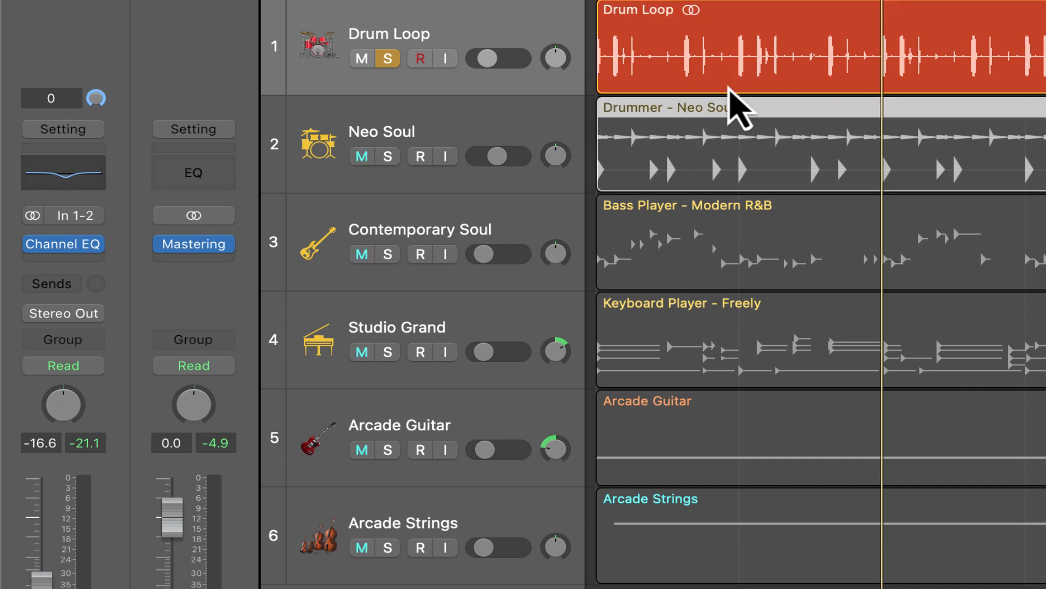
click(716, 65)
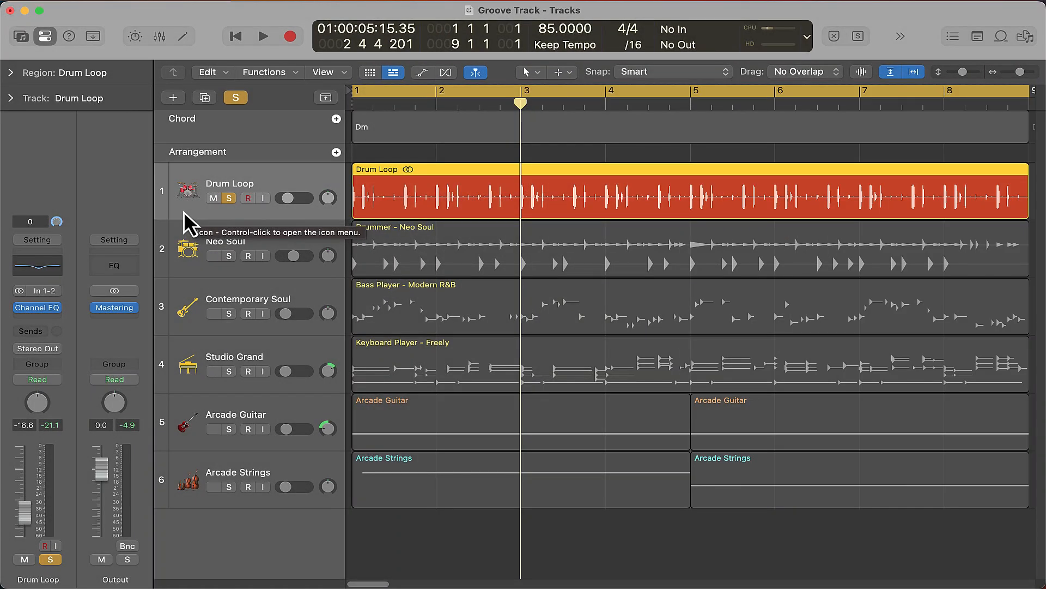
- Show the Groove Track component in the track headers and set the Drum Loop track as the groove track
right_click(185, 211)
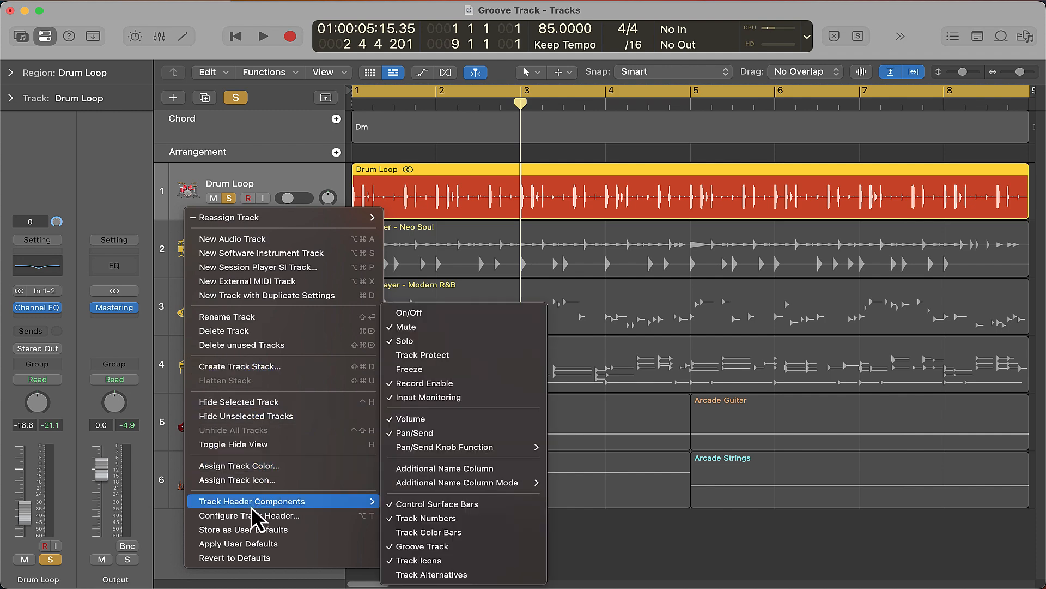
right_click(186, 213)
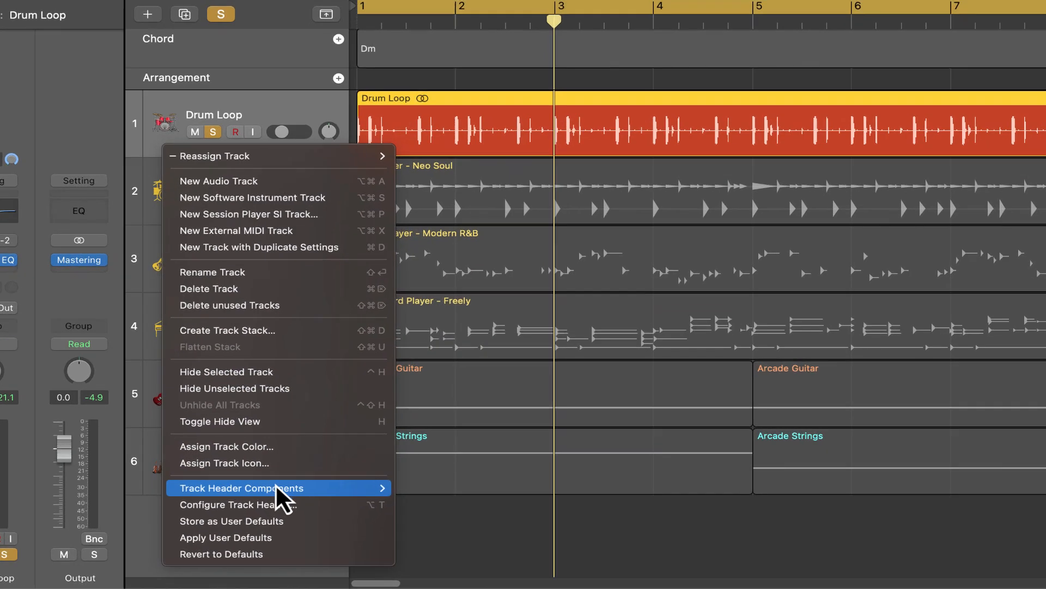
mouse_move(282, 503)
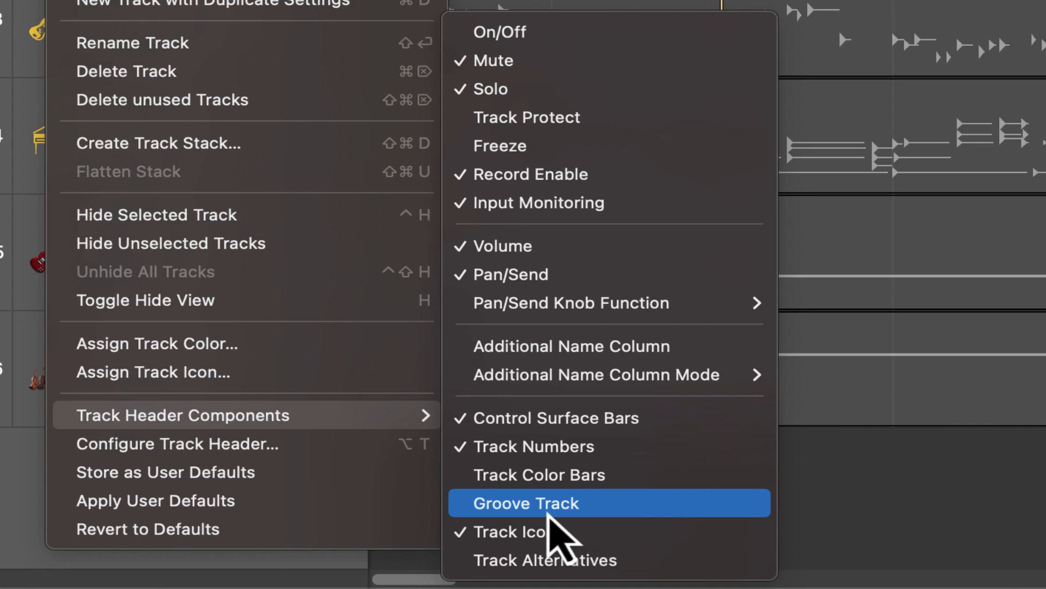
click(533, 504)
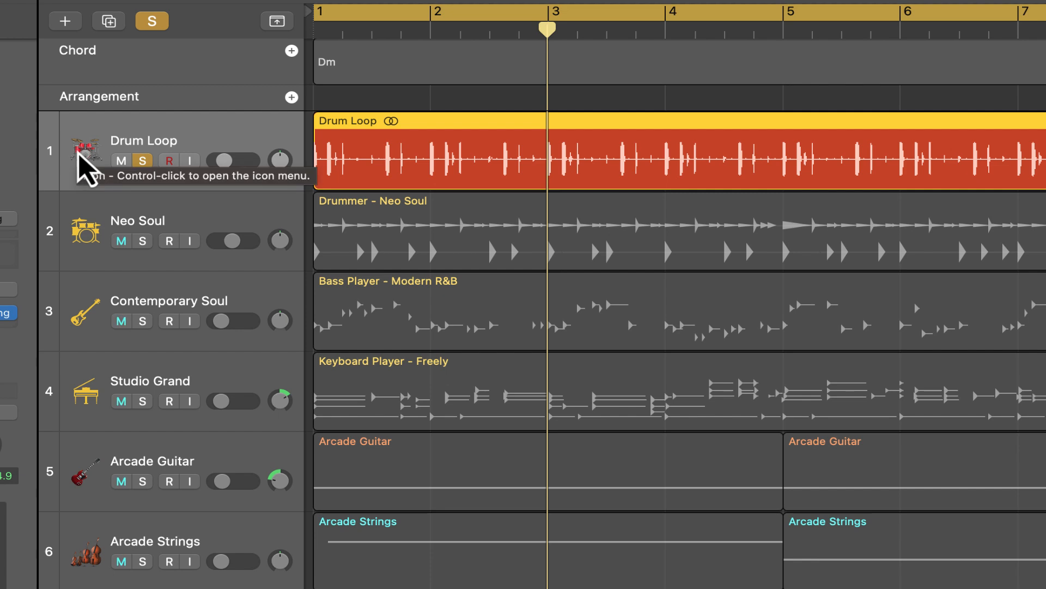
mouse_move(55, 153)
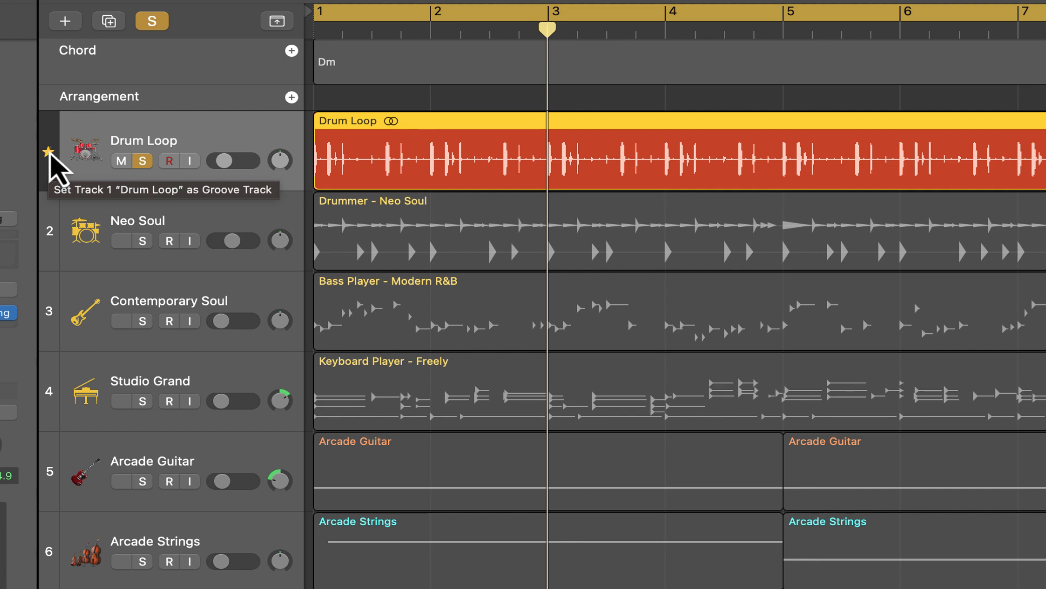
click(50, 154)
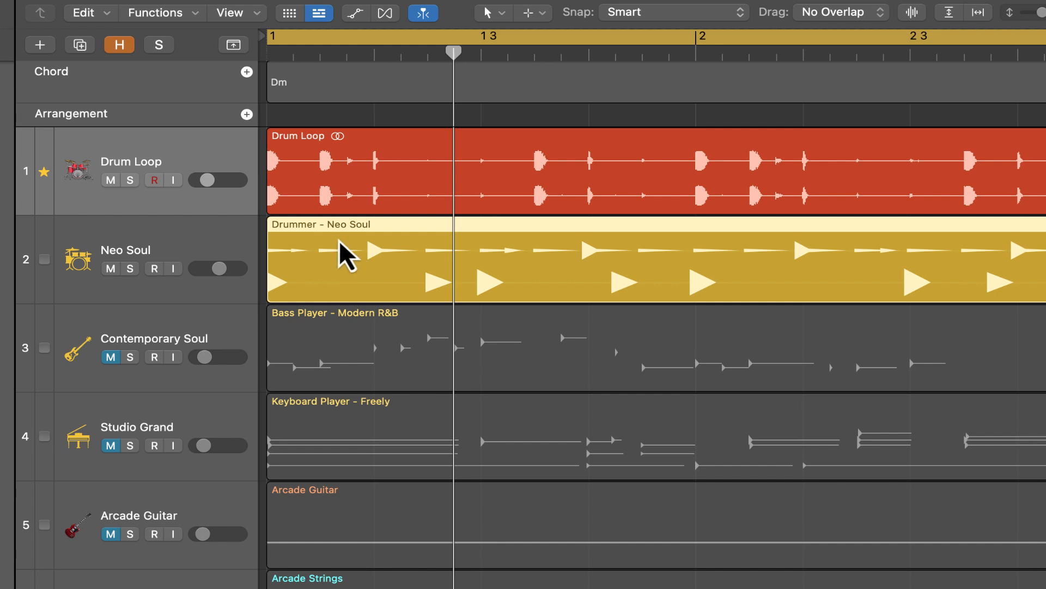
- Play the Drum Loop and the unmatched Neo Soul drummer together from the beginning of the project
click(375, 158)
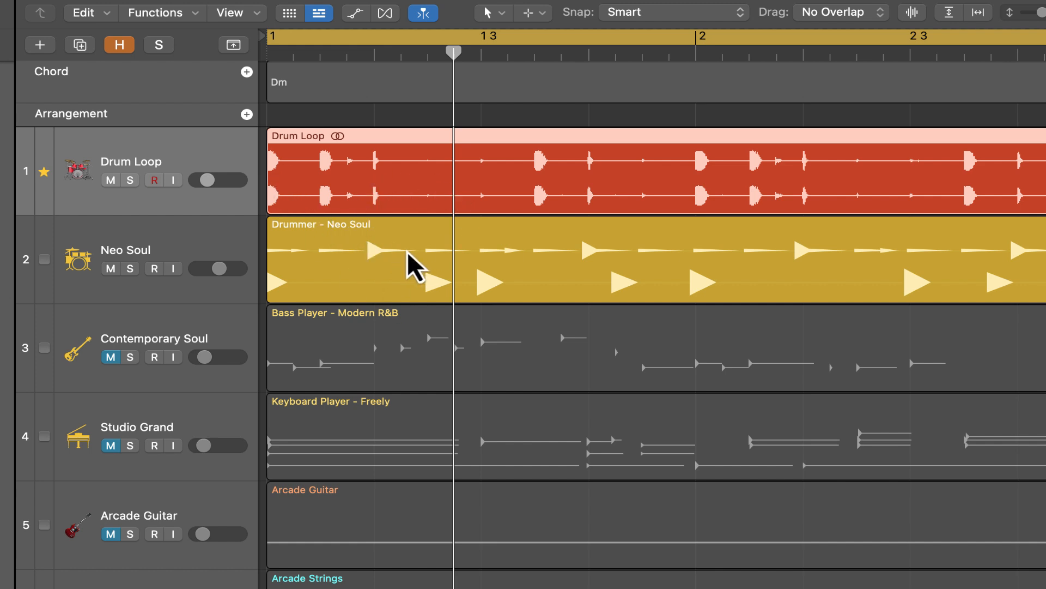
key(Return)
key(space)
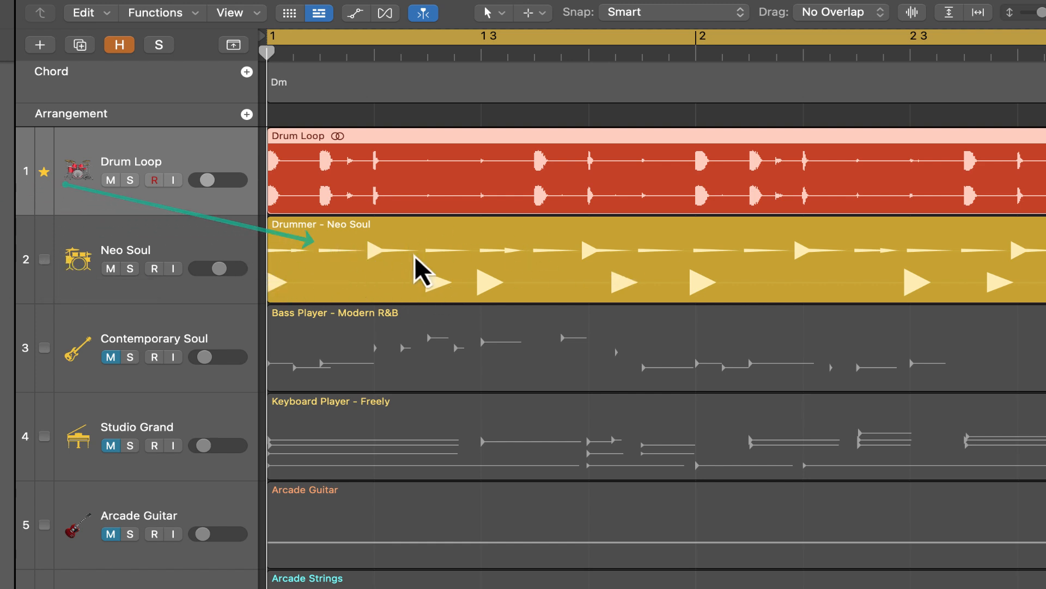
- Make the Neo Soul track match the groove track, comparing its timing and playback with matching off and on
click(44, 259)
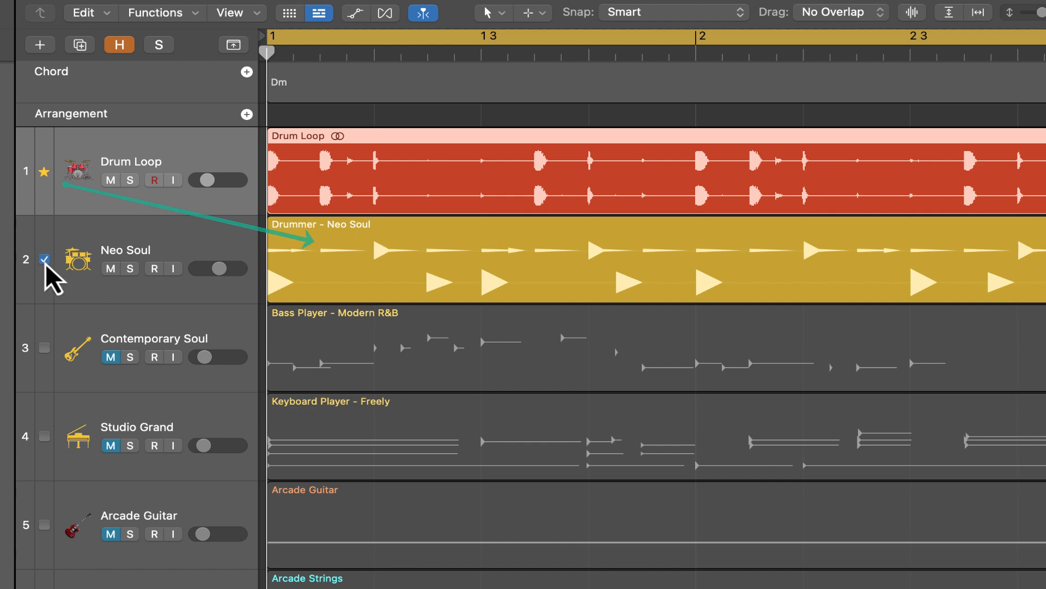
click(44, 259)
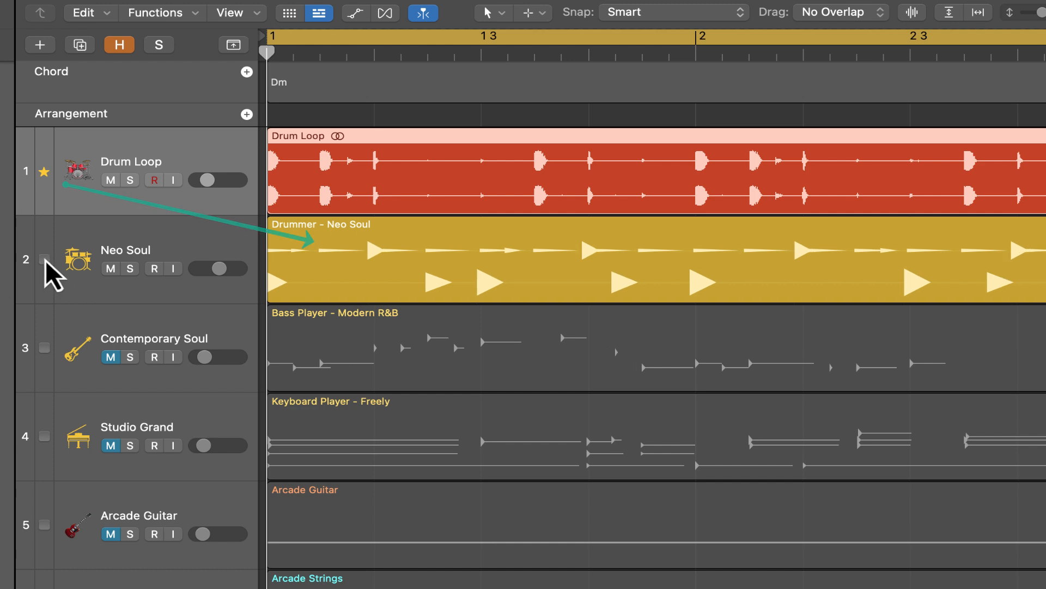
click(44, 260)
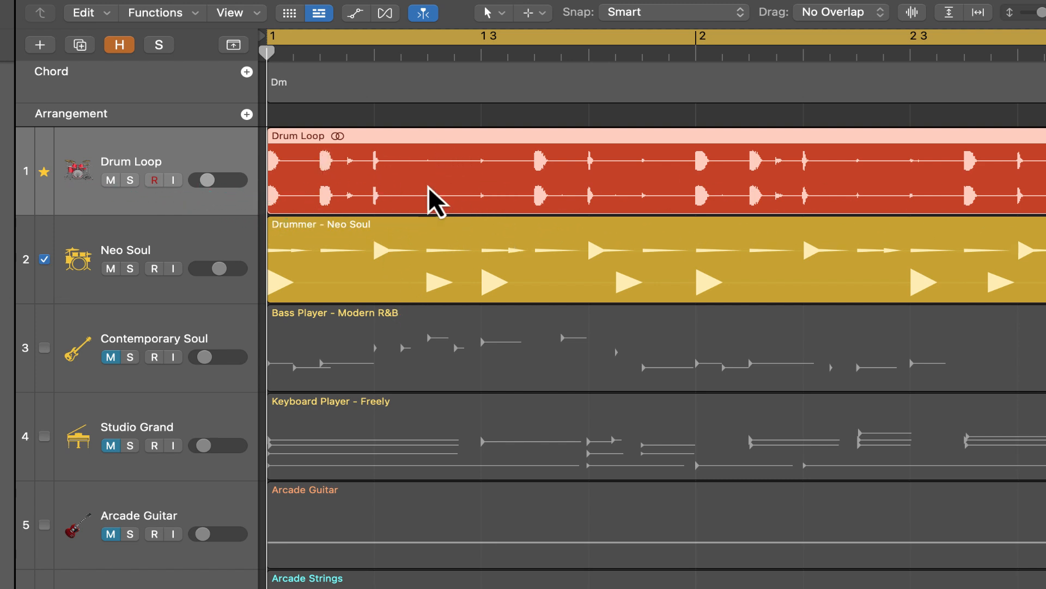
key(space)
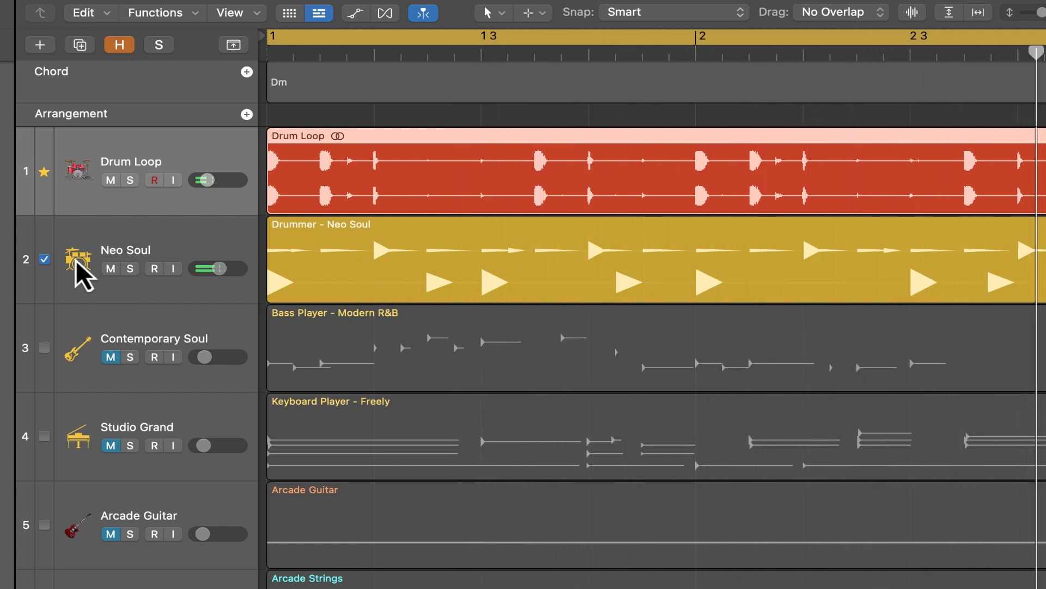
click(44, 259)
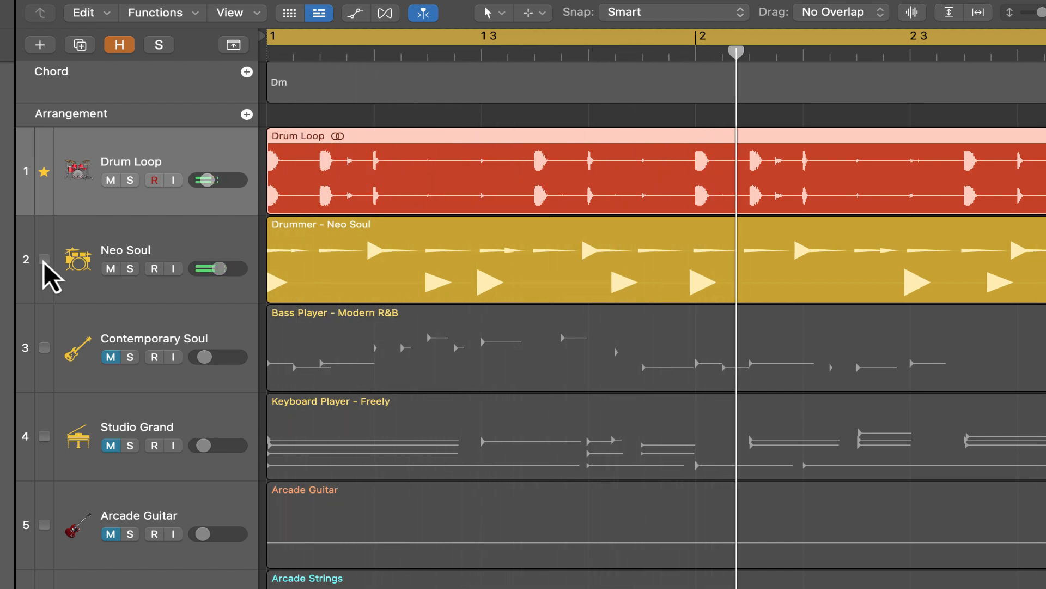
click(43, 261)
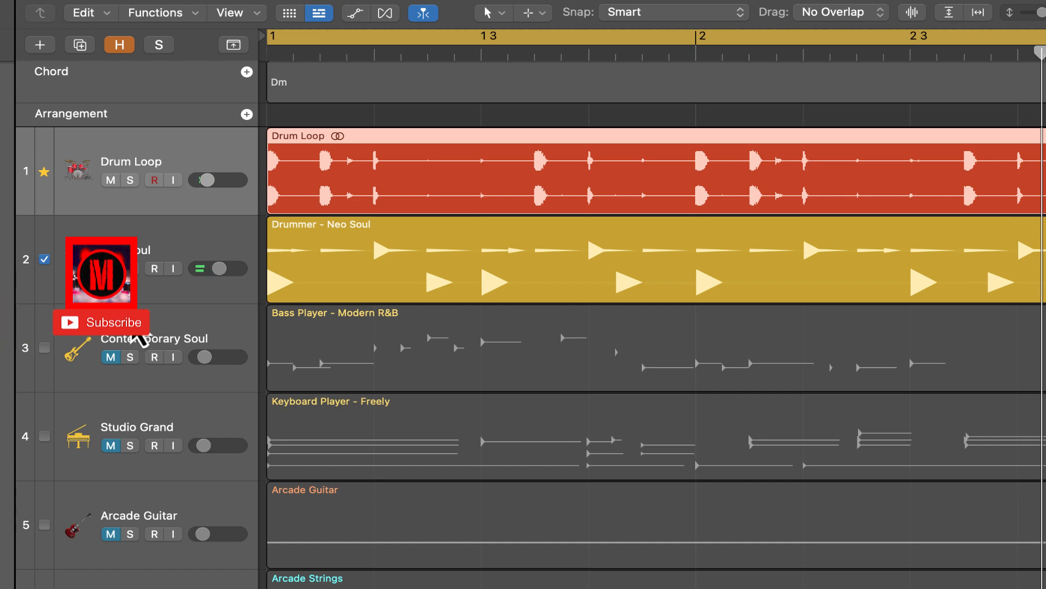
- Unmute the Contemporary Soul bass track, play it with the drums and make it match the groove track
click(140, 338)
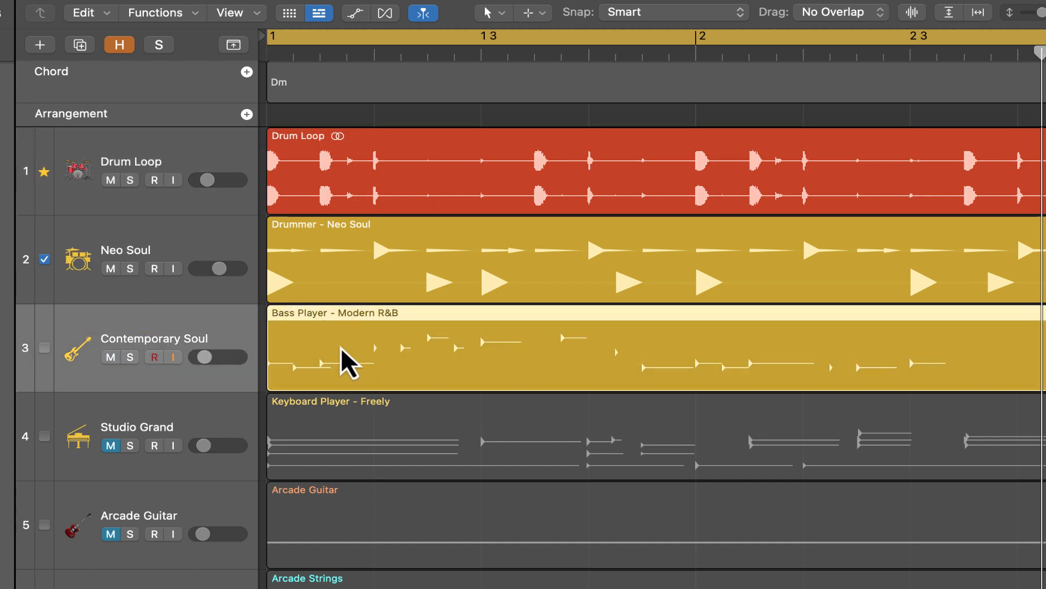
key(space)
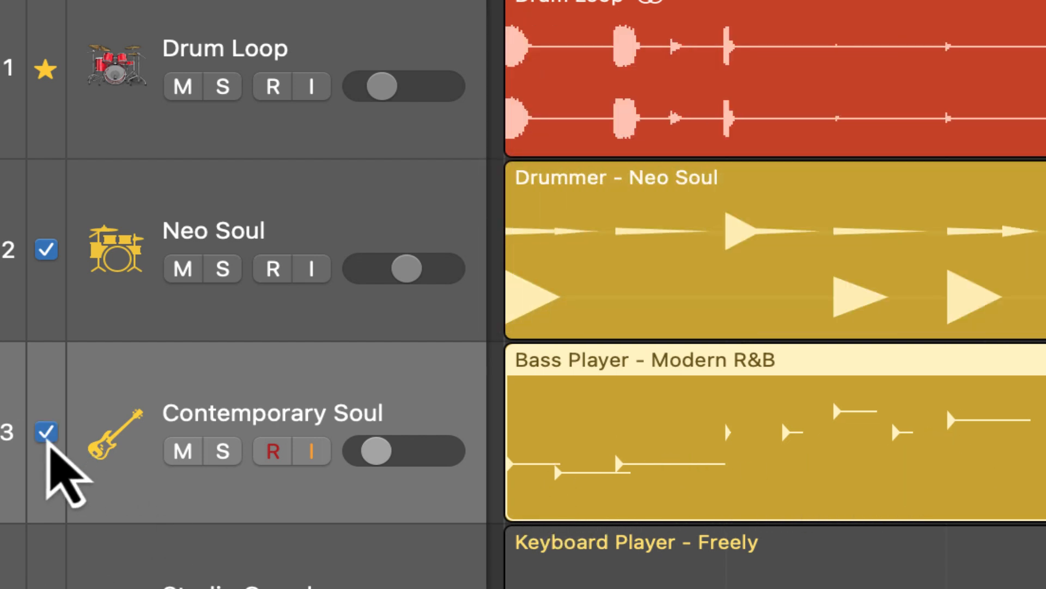
click(46, 433)
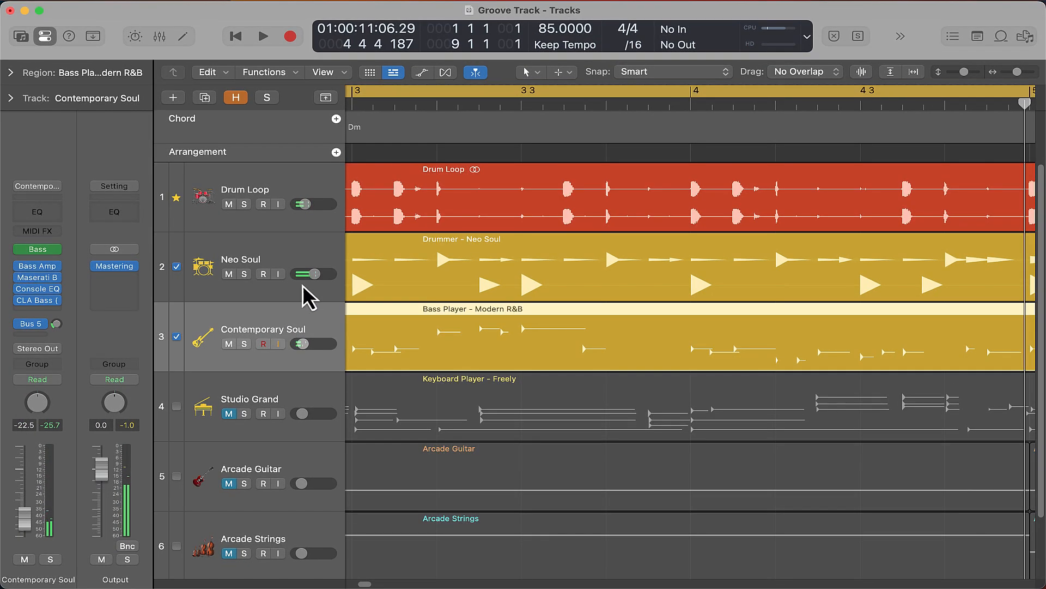
- Mute the Drum Loop track and play the groove-matched drummer and bass without it
key(Return)
click(407, 186)
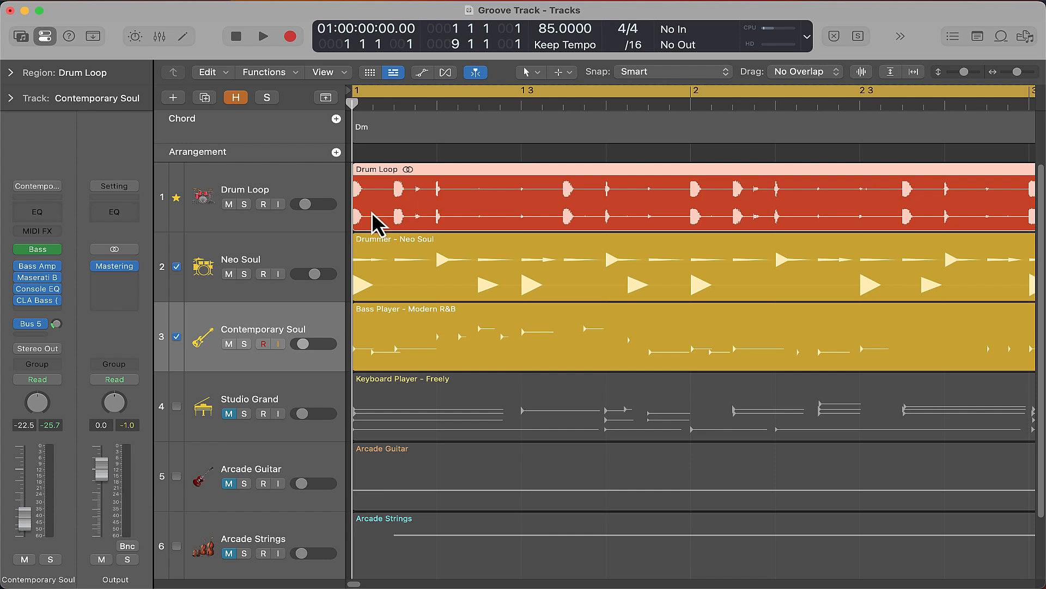
key(space)
click(289, 199)
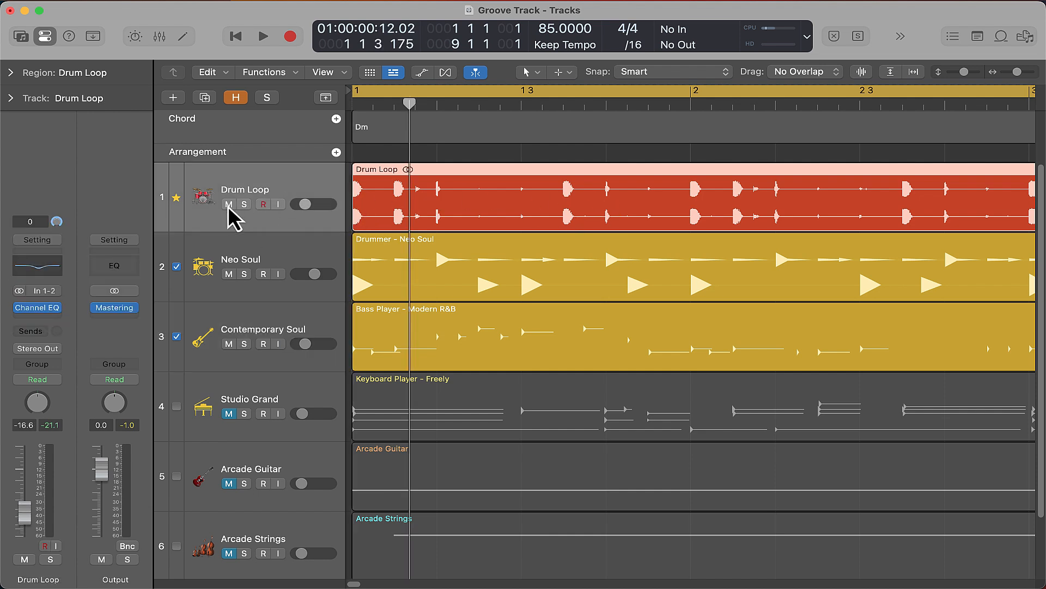
click(229, 206)
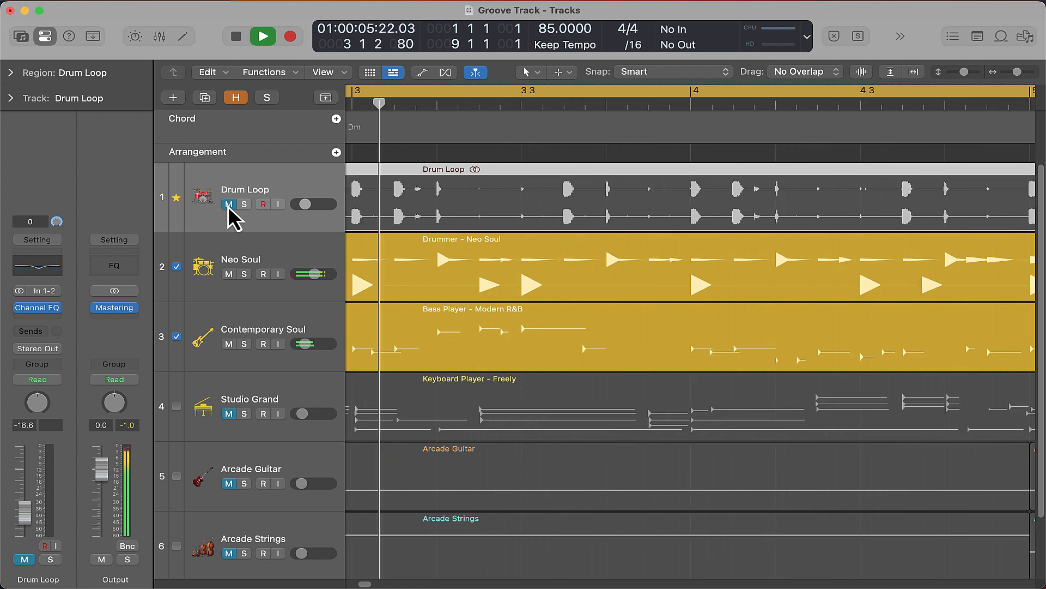
- Stop playback, solo the Sensation Muted Guitar track and play it on its own
key(space)
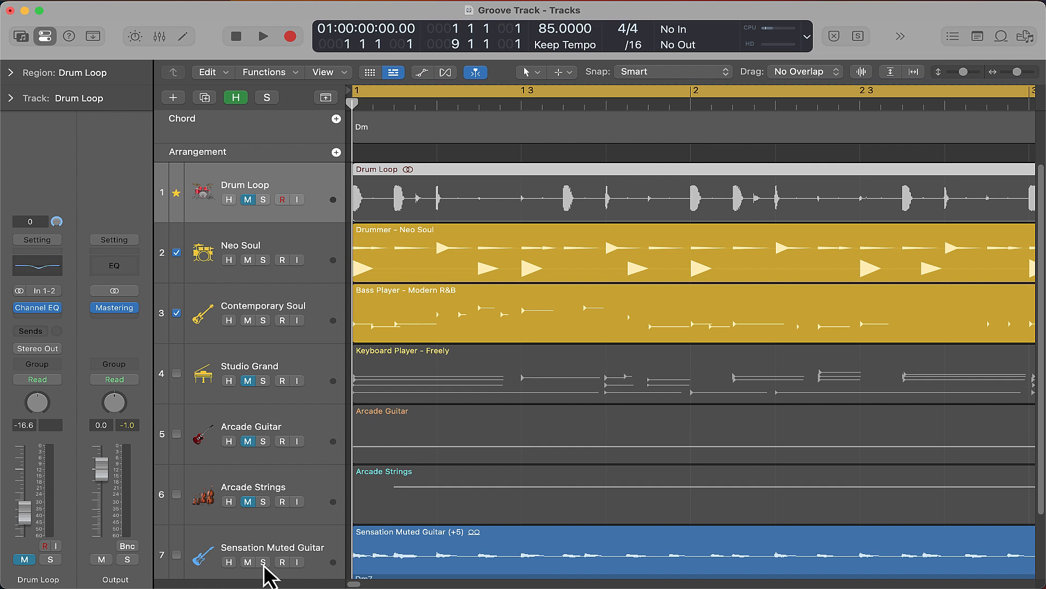
click(263, 563)
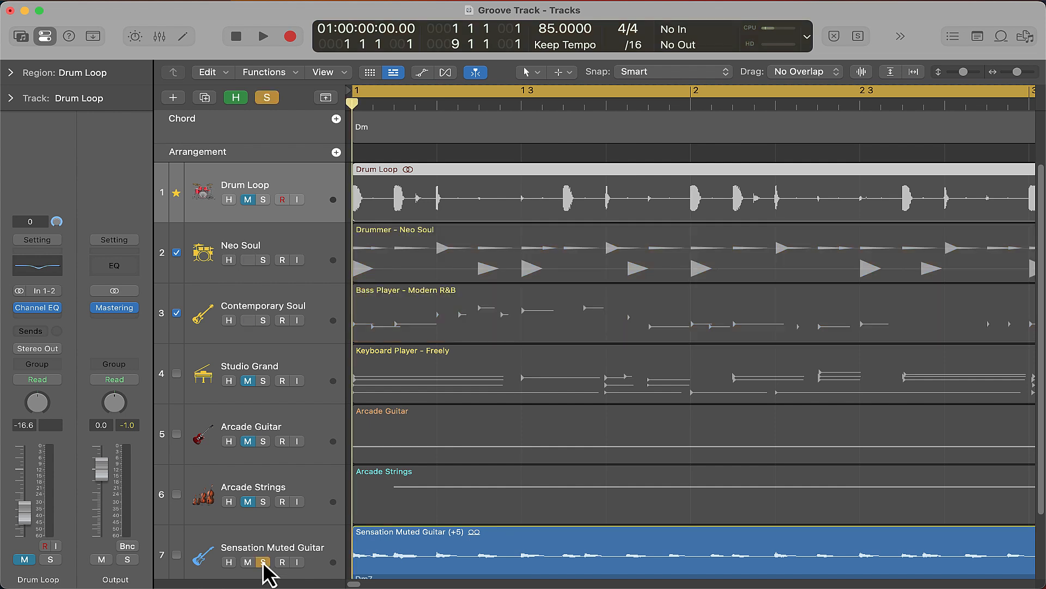
key(space)
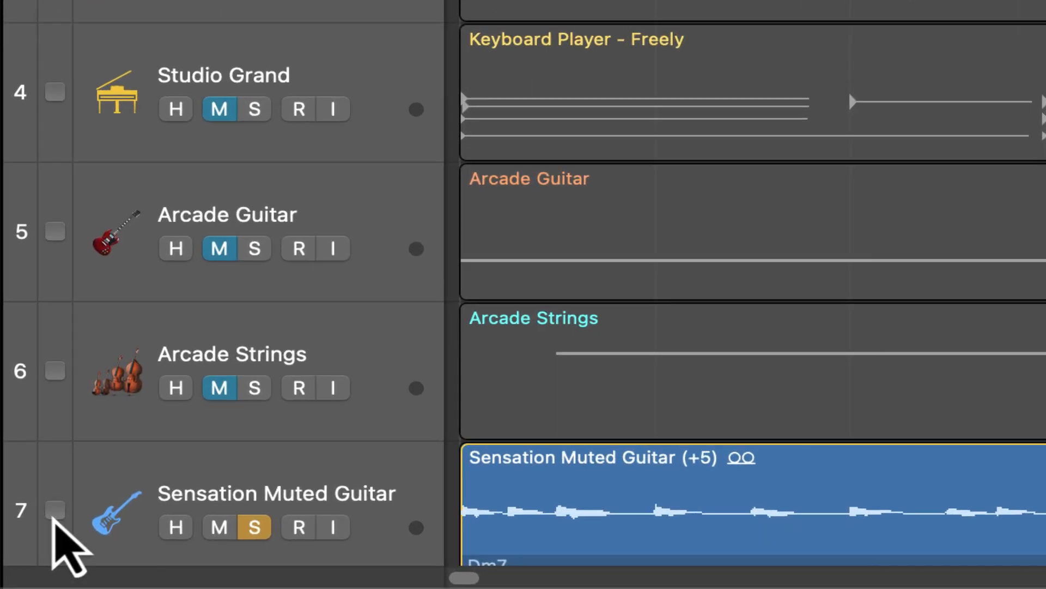
- Make the Sensation Muted Guitar track match the groove track, and play it unsoloed with the drummer and bass
click(54, 510)
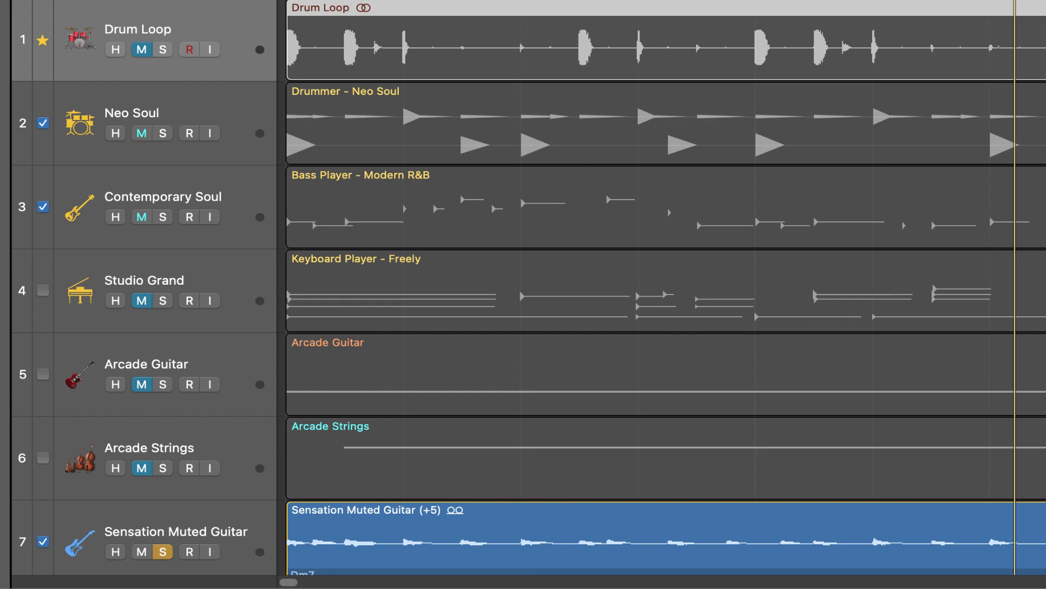
click(163, 552)
key(space)
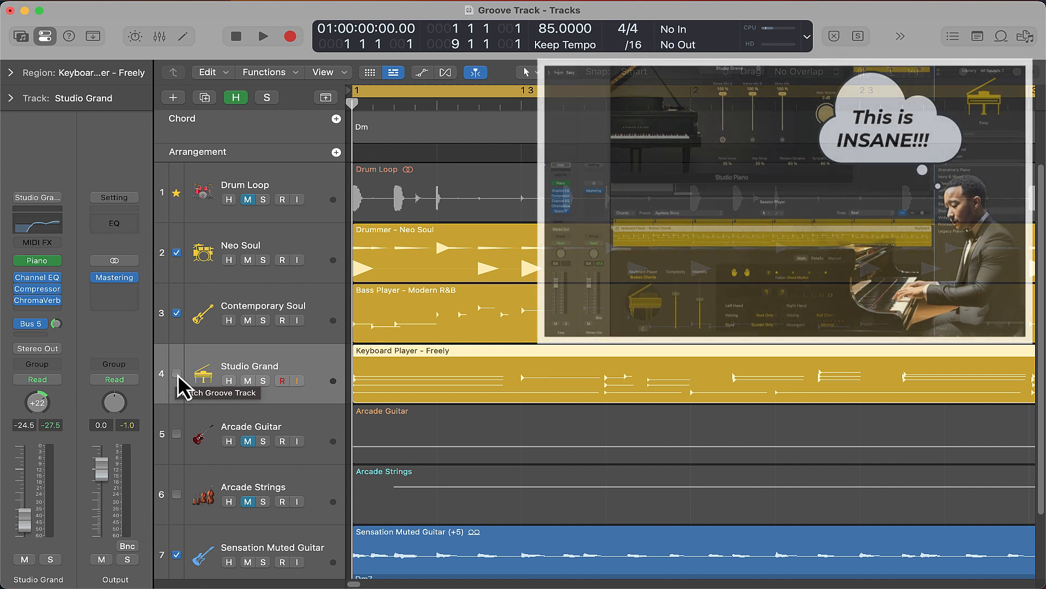
- Open the Studio Grand region's Session Player settings and make the keyboard follow the rhythm of the Neo Soul track
click(176, 374)
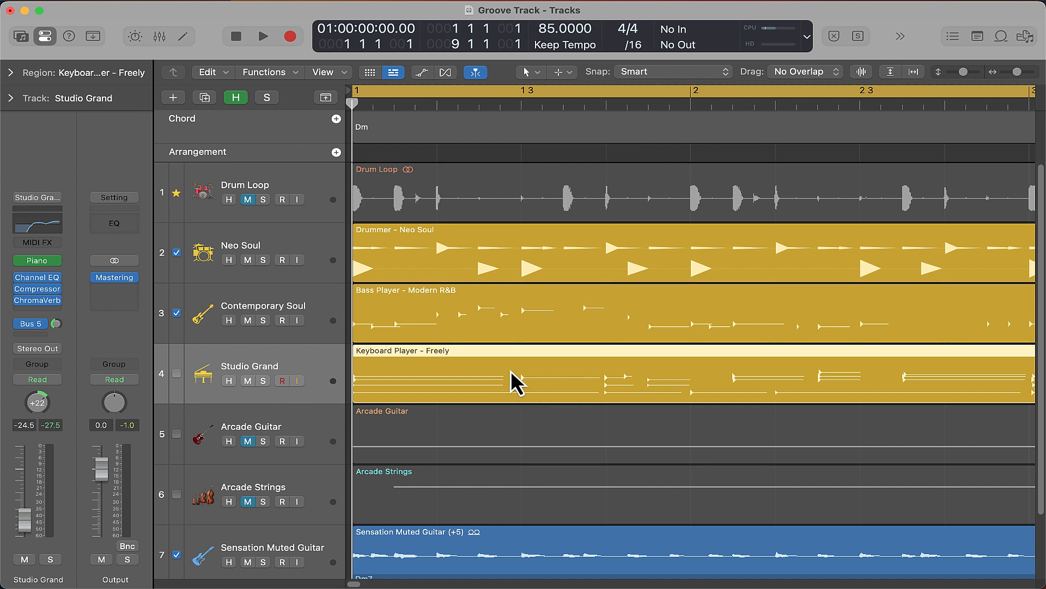
double_click(523, 381)
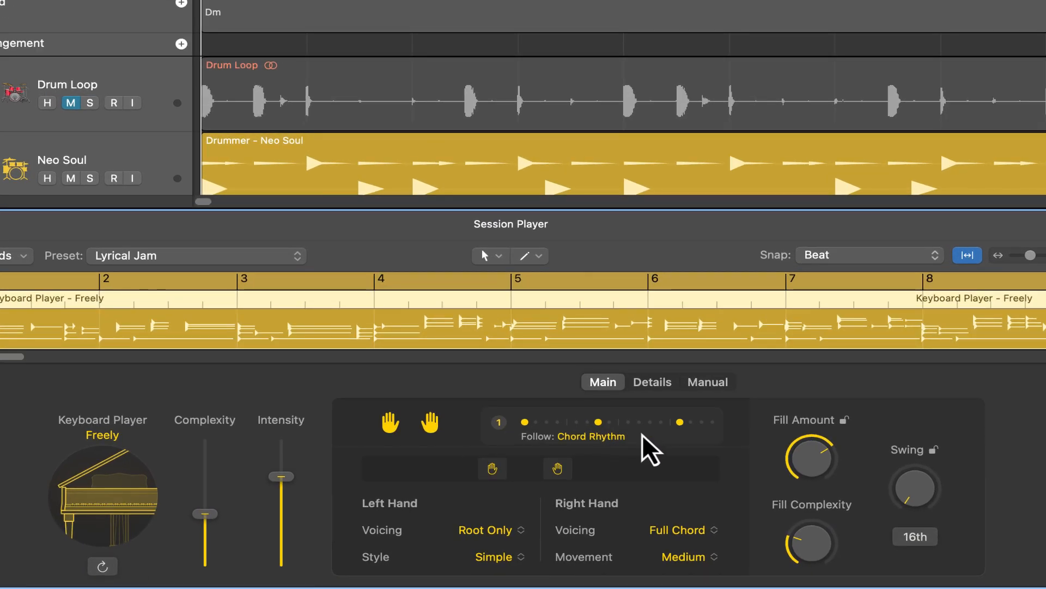
click(642, 434)
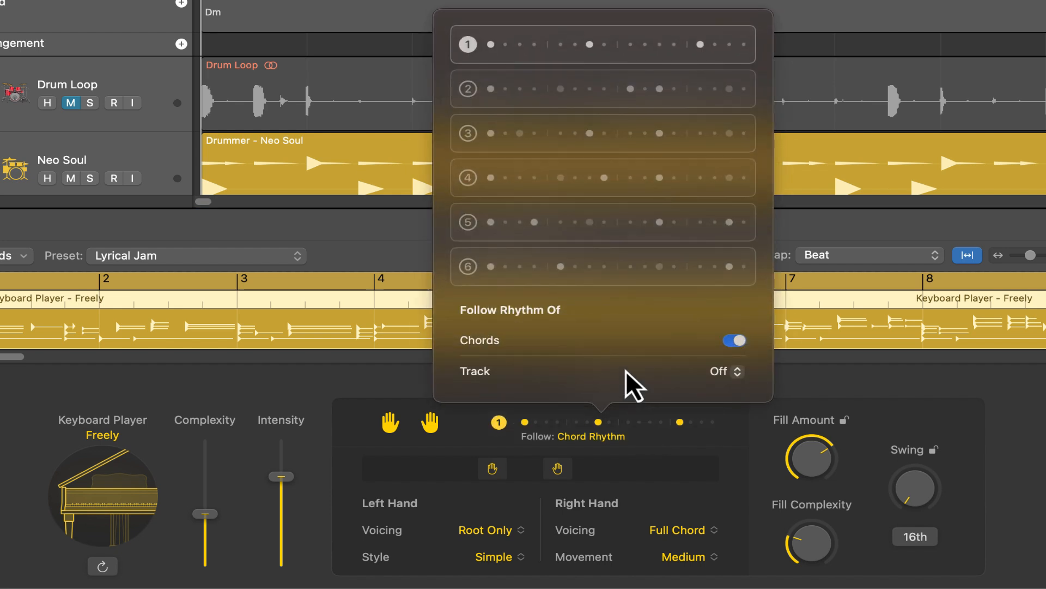
click(722, 372)
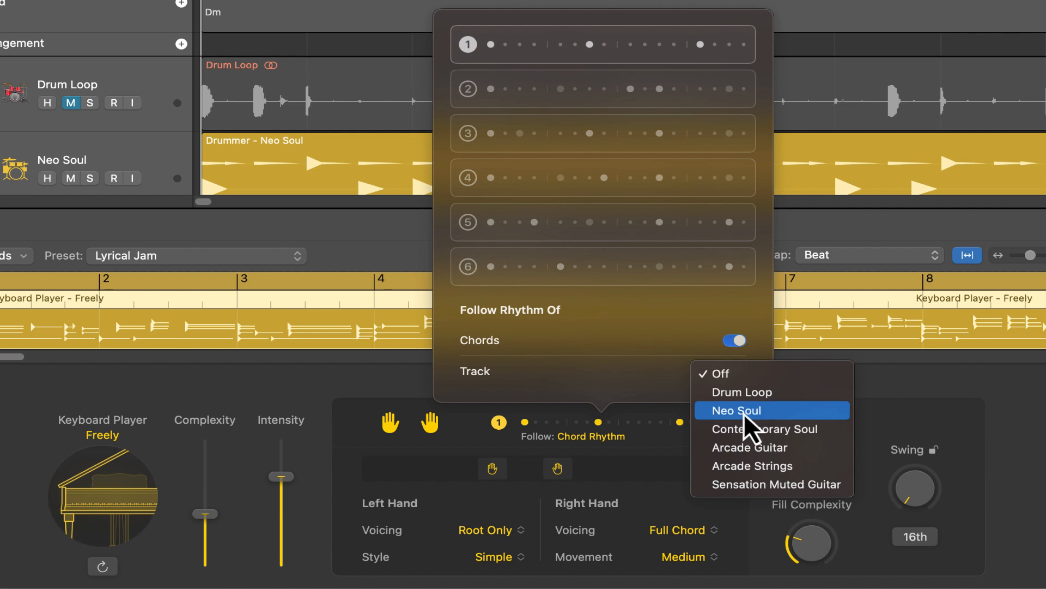
click(745, 412)
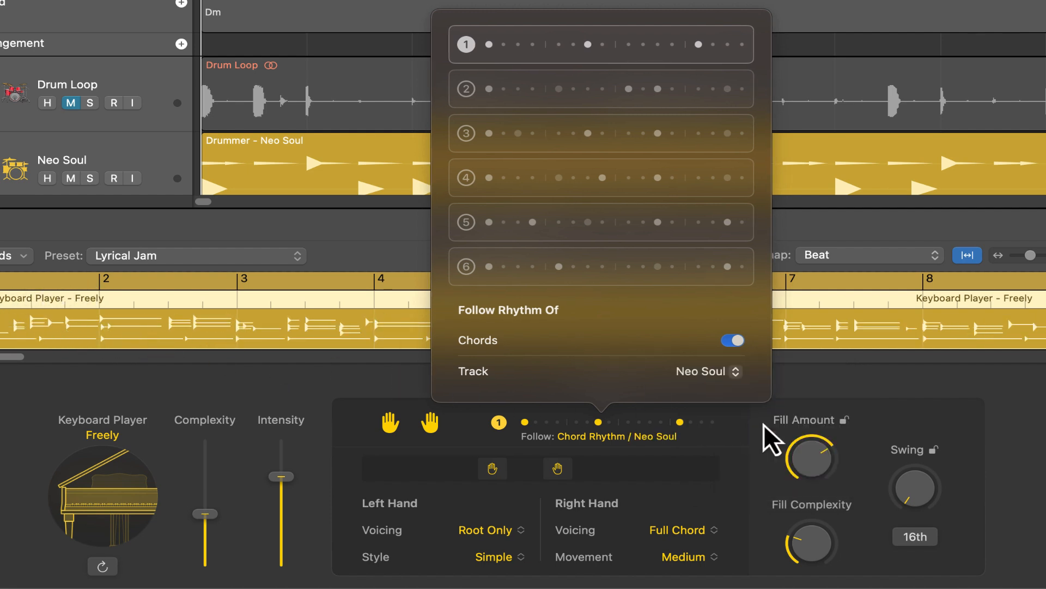
- Compare the keyboard pattern with track following off and set to Neo Soul, and play the Neo Soul version
click(717, 372)
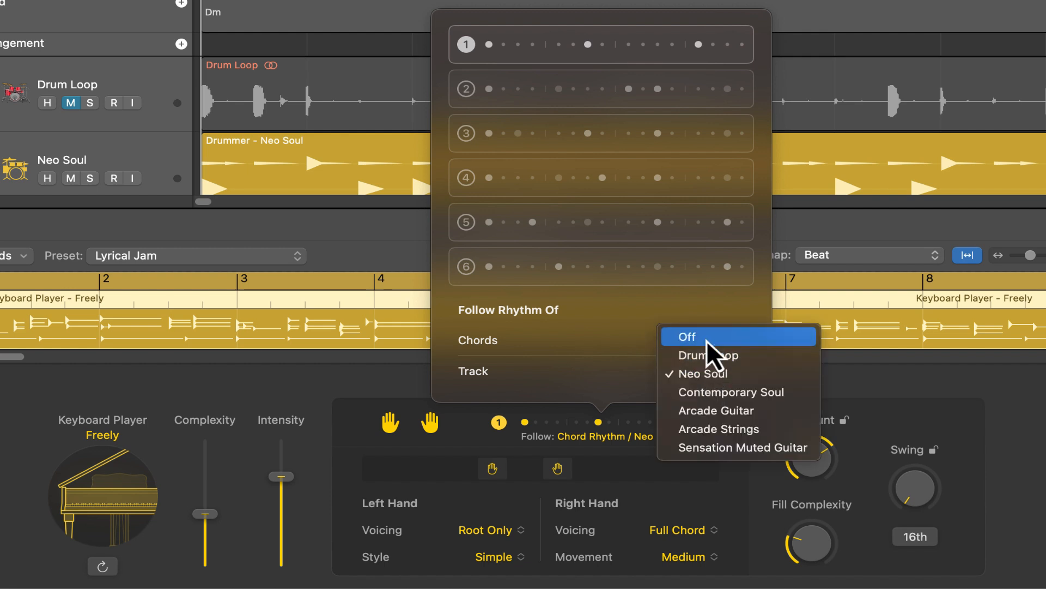
click(713, 354)
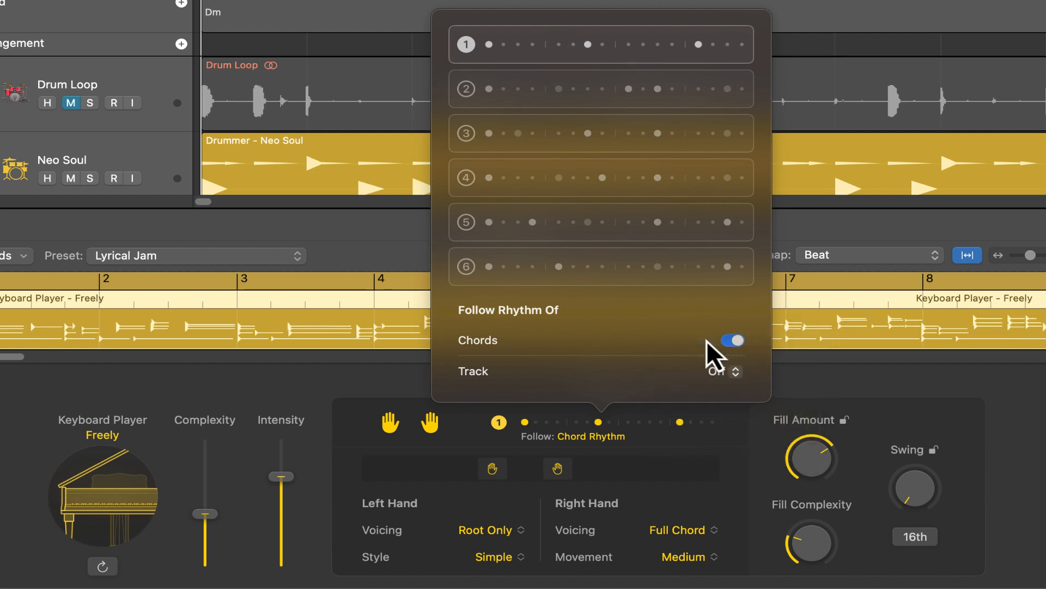
click(717, 373)
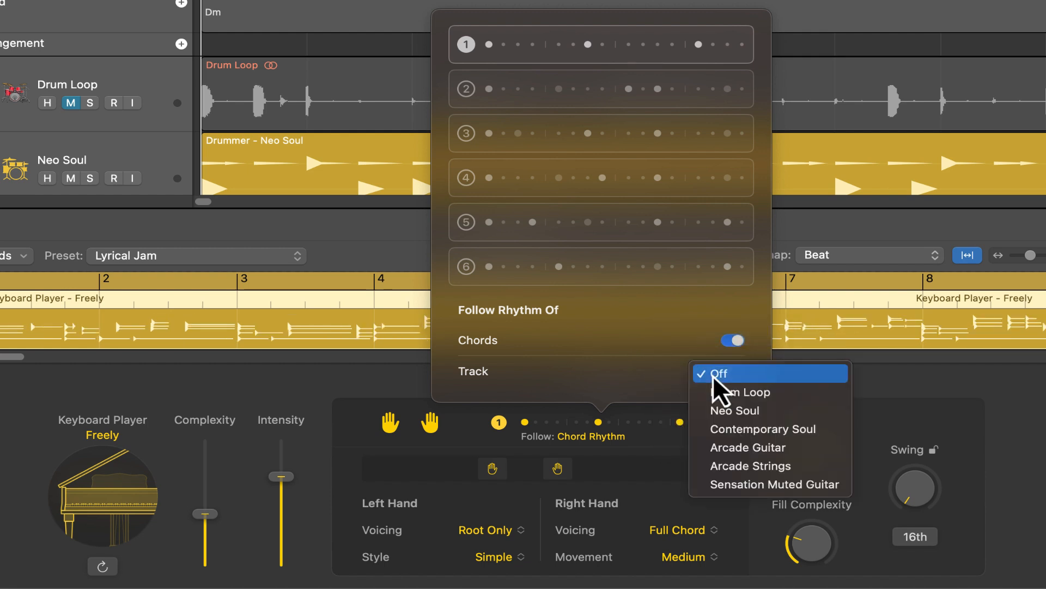
click(729, 413)
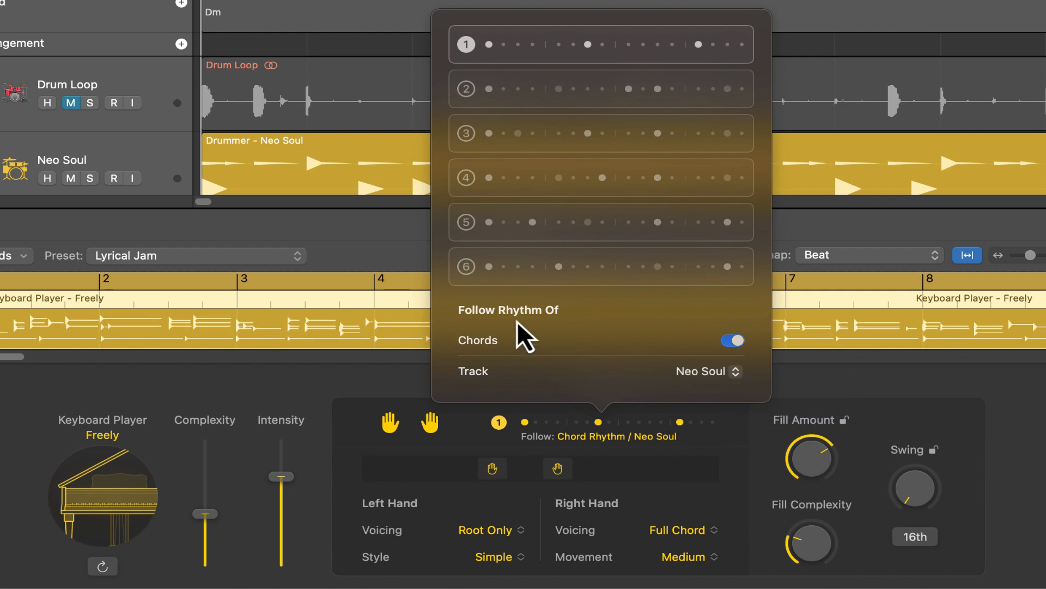
click(404, 234)
key(space)
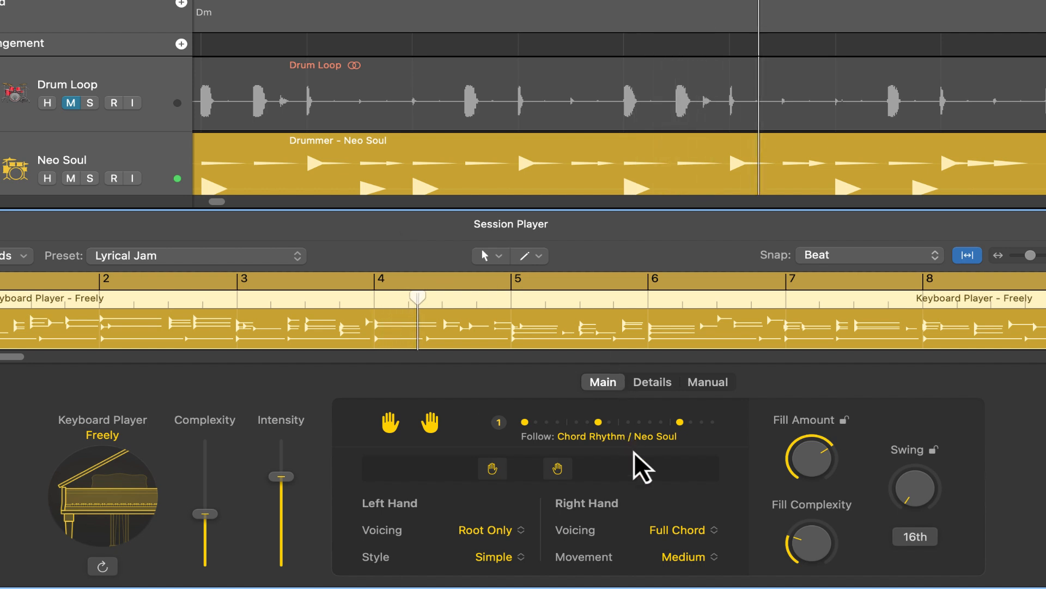
- Make the Studio Grand keyboard player follow the rhythm of the Drum Loop track and play the result
click(645, 437)
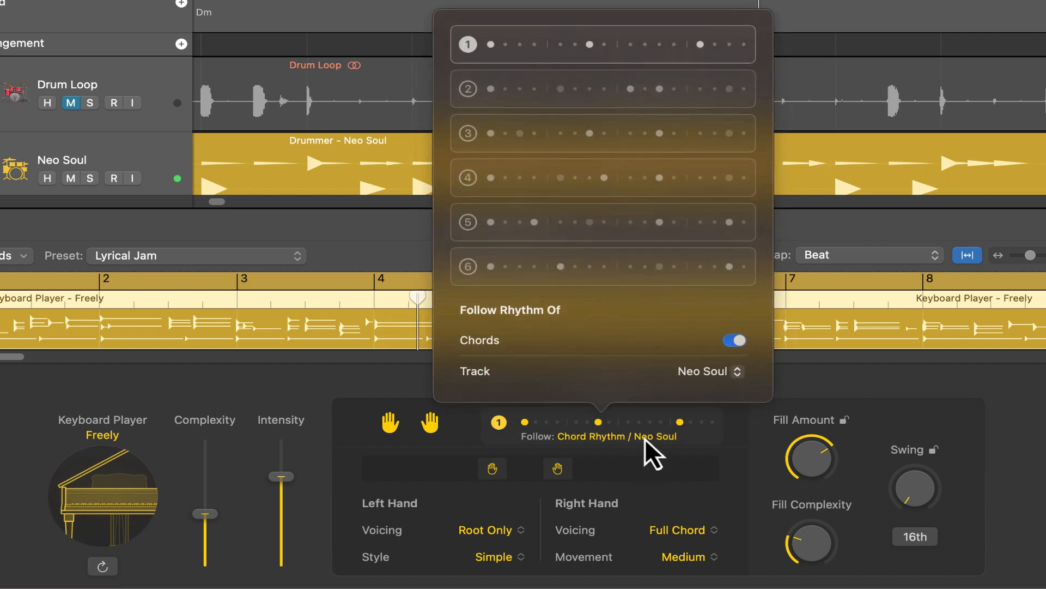
click(721, 371)
click(727, 357)
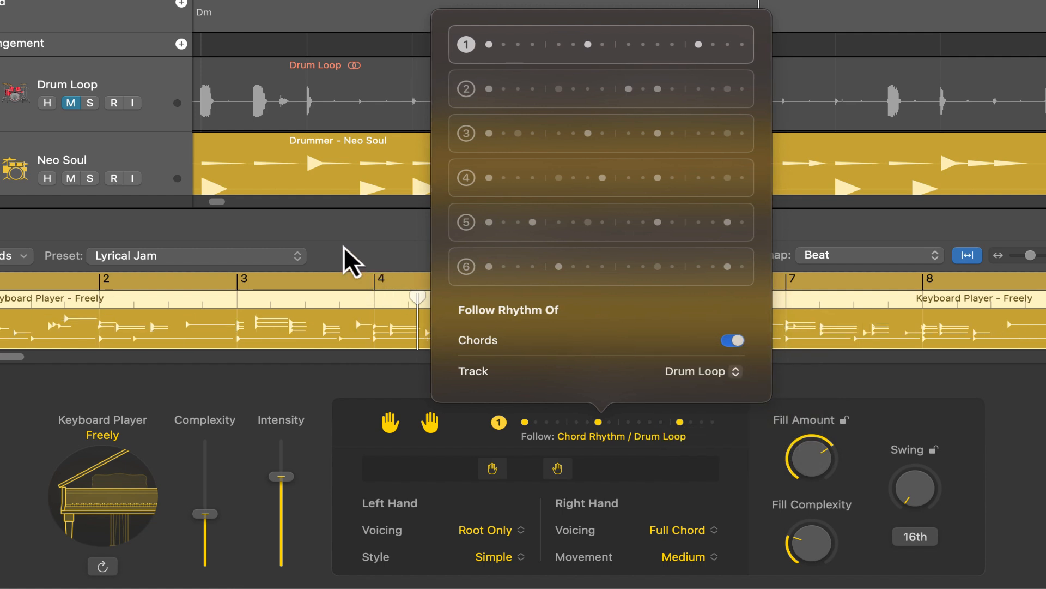
key(space)
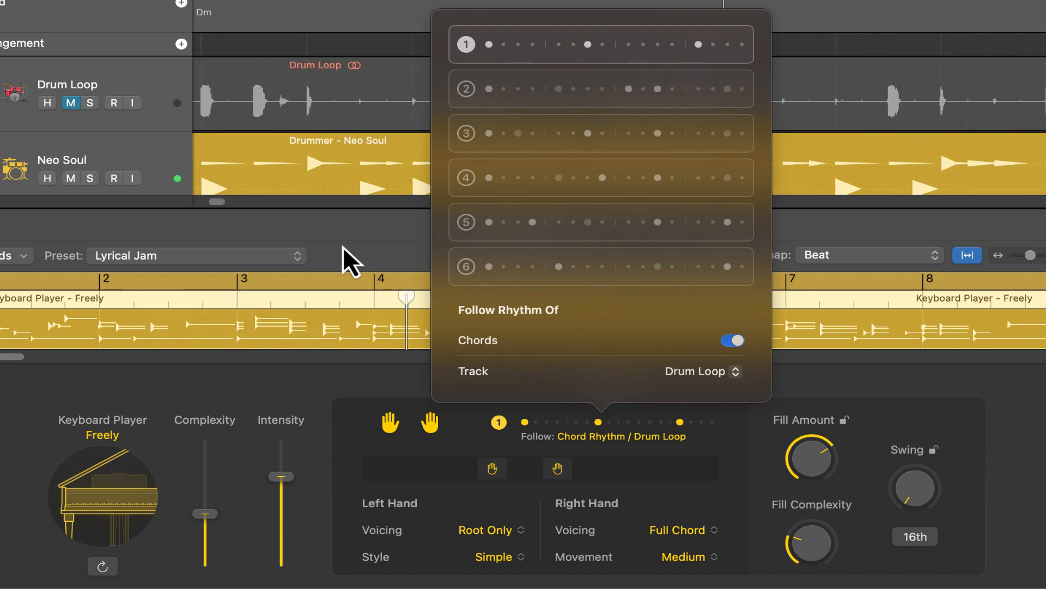
- Make the keyboard player follow the rhythm of the Contemporary Soul track, checking the other tracks available to follow
click(688, 368)
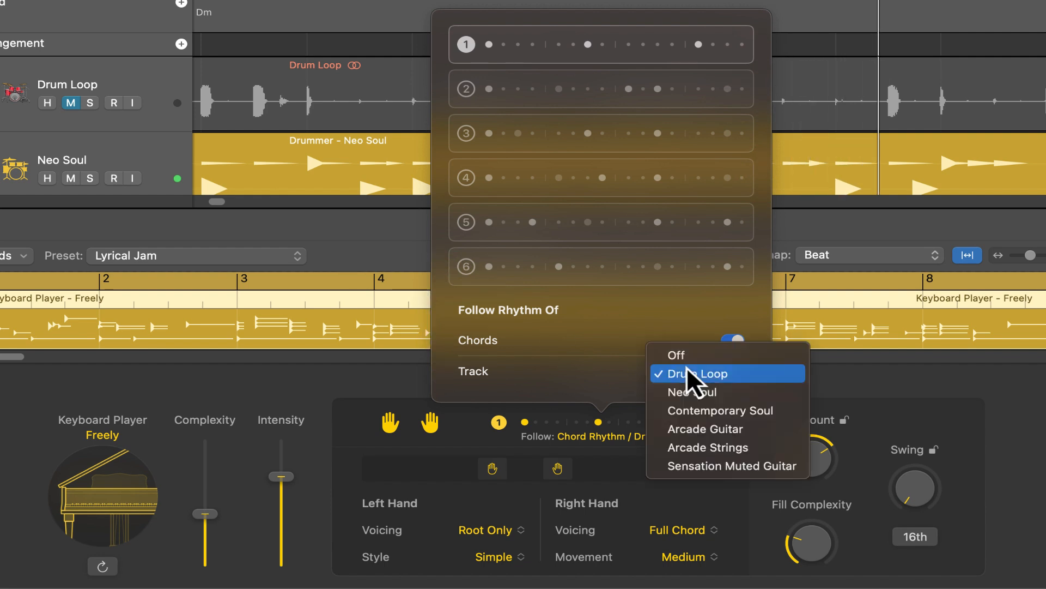
click(717, 412)
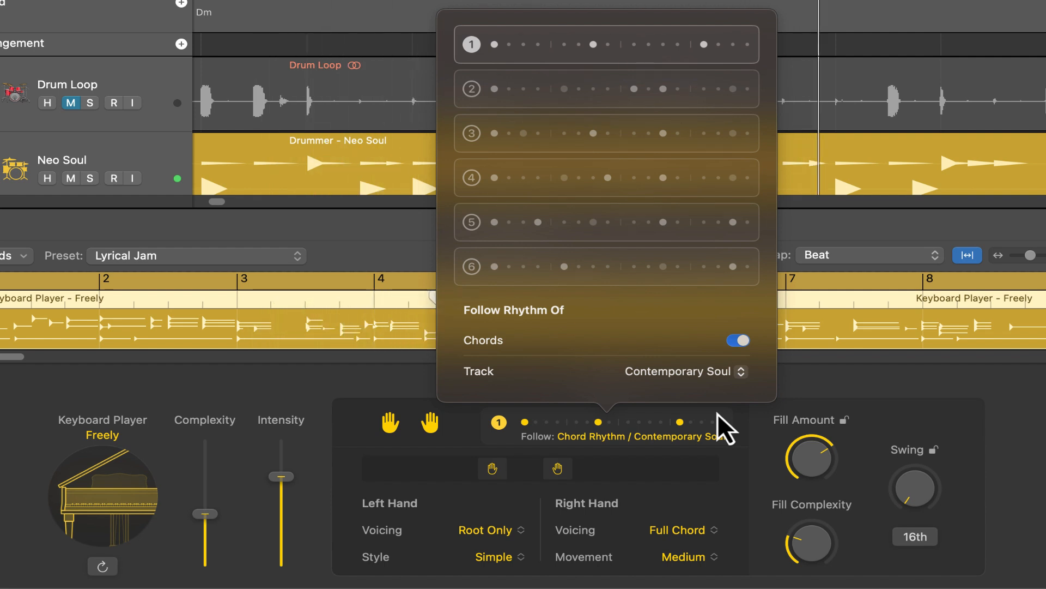
click(708, 376)
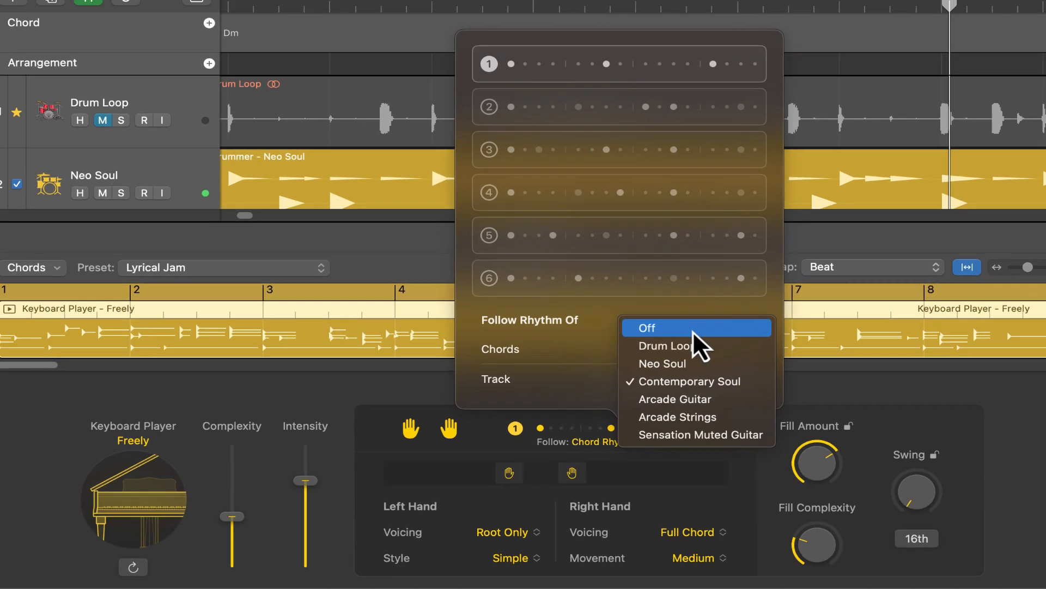
click(688, 319)
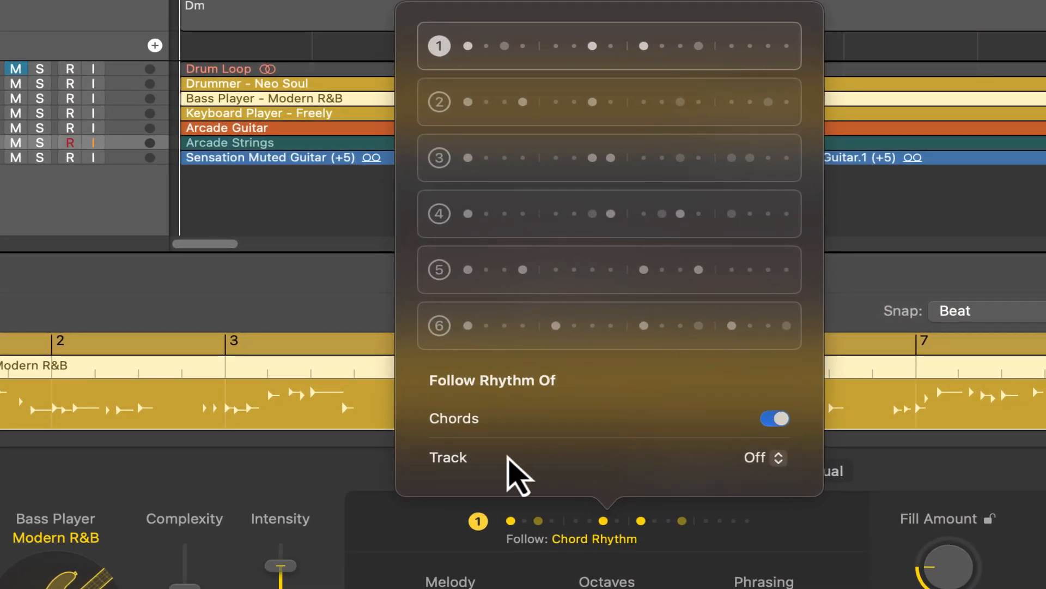
- Close the bass player's rhythm-follow options and pick out the Neo Soul and Contemporary Soul tracks
click(359, 292)
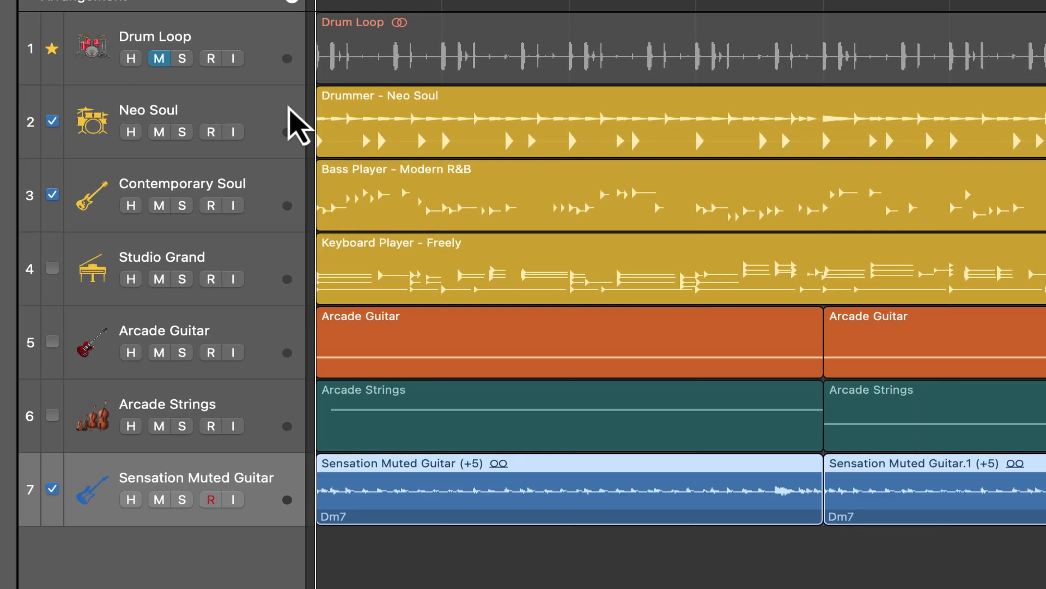
click(270, 120)
click(276, 195)
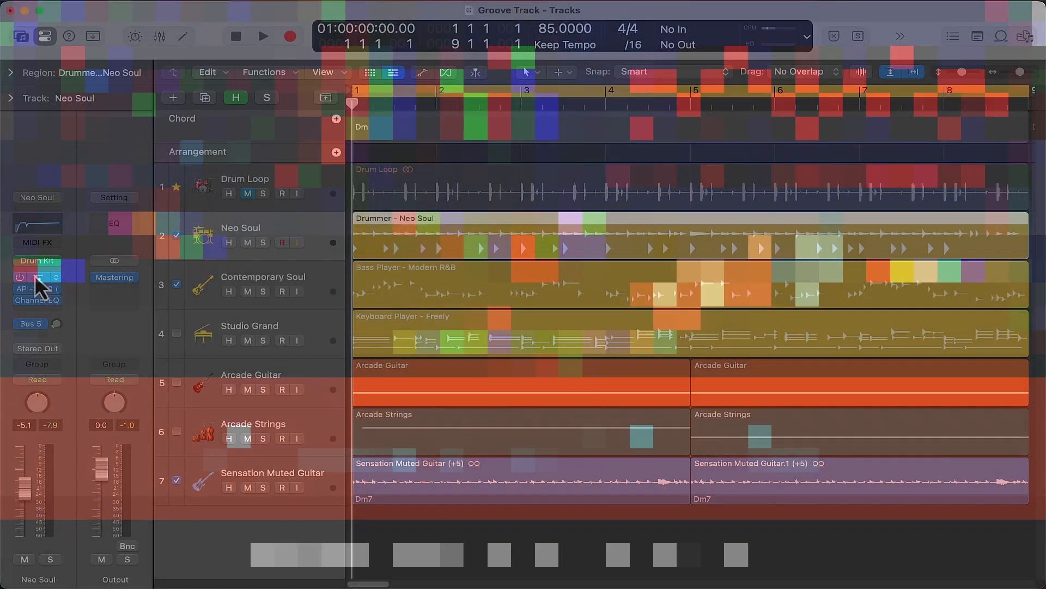
- Examine the effect plug-ins on the Neo Soul and Contemporary Soul tracks and the Arcade instrument on Arcade Strings
click(35, 277)
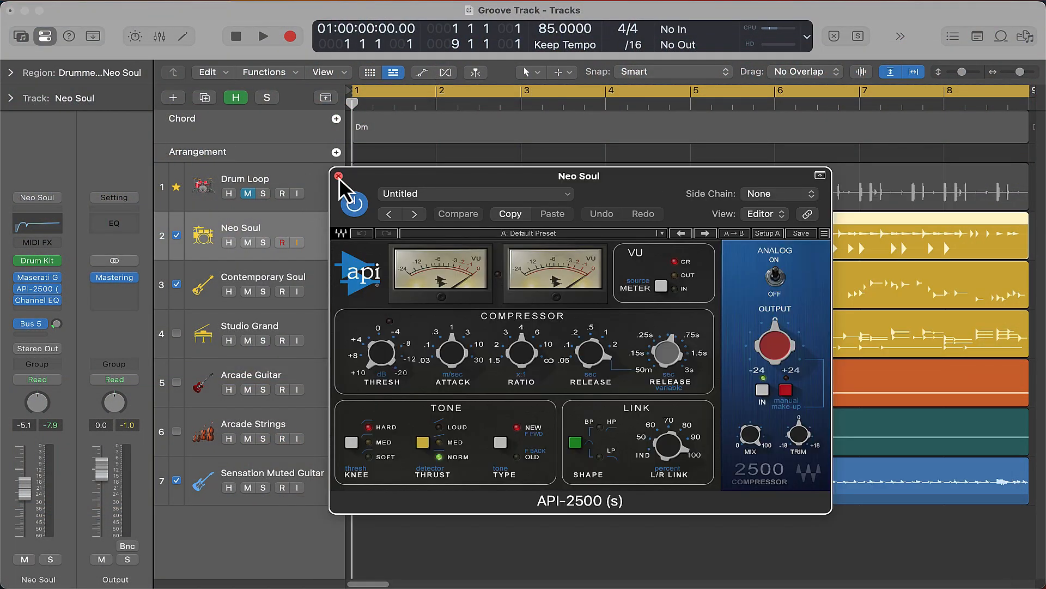
click(206, 300)
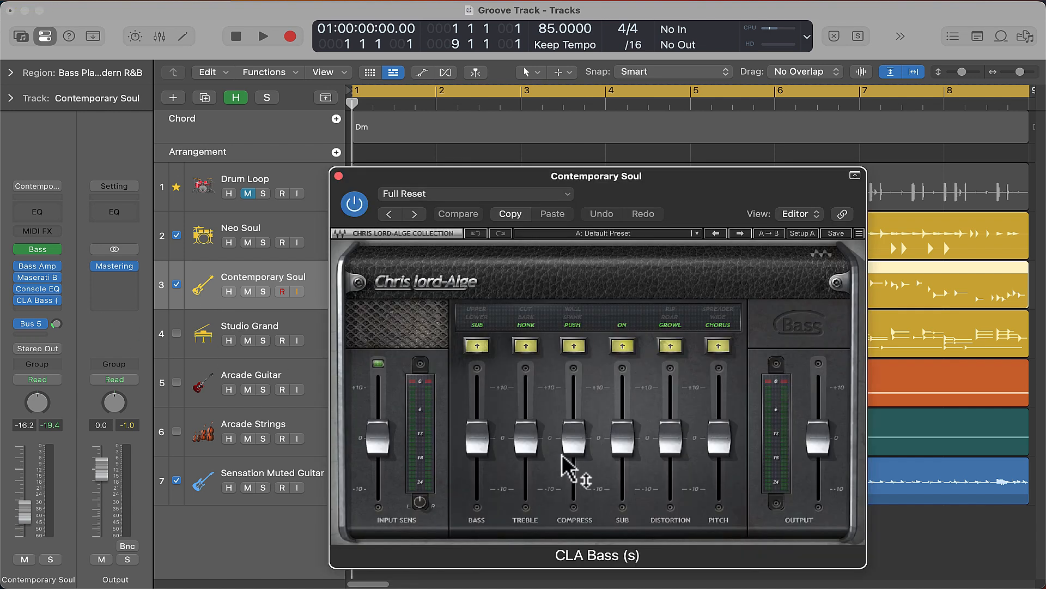
click(339, 176)
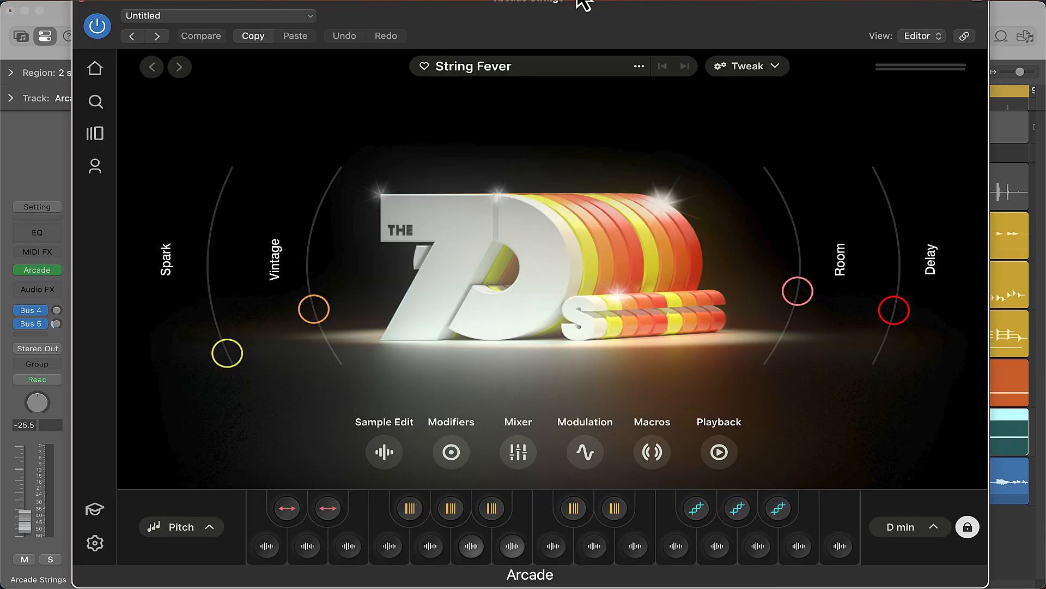
drag(577, 1, 627, 2)
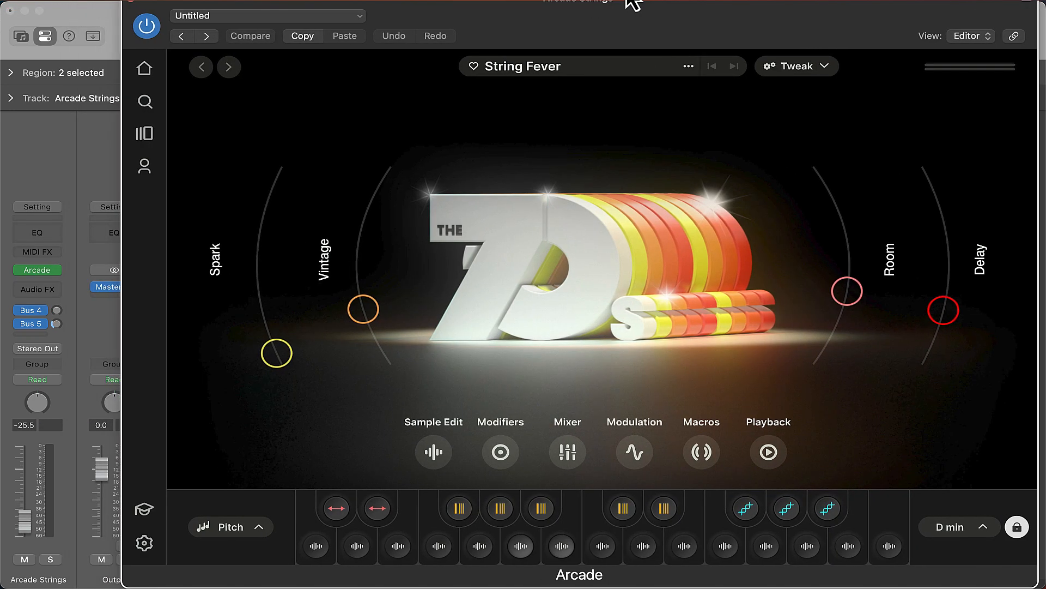